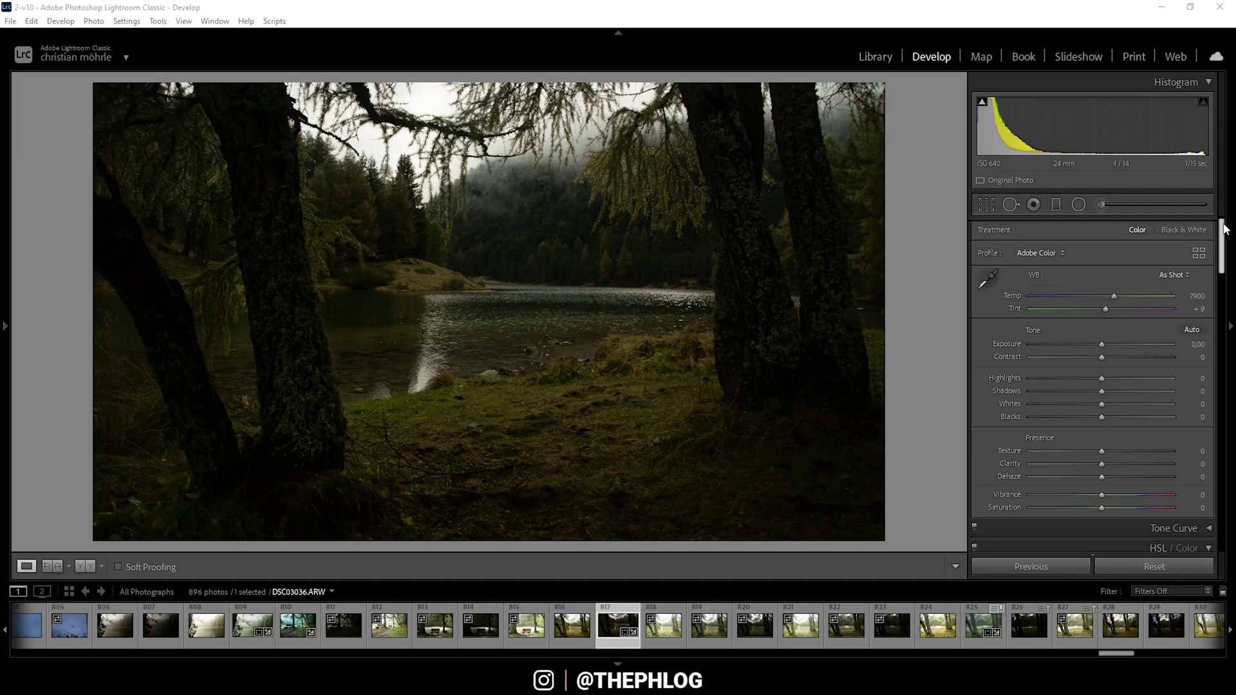
# Step: Turn on Remove Chromatic Aberration and the Canon EF 24-105mm f/4L IS USM profile corrections
pyautogui.scroll(-5, 1225, 273)
pyautogui.moveTo(1225, 274); pyautogui.dragTo(1222, 396)
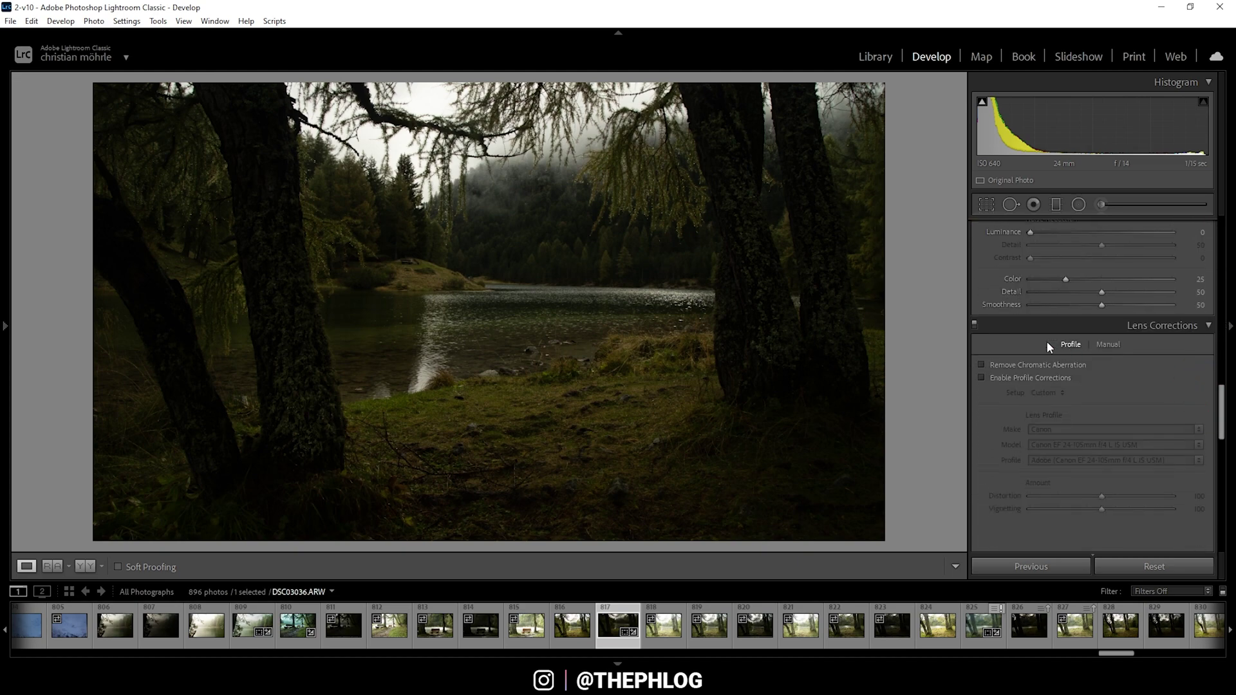
pyautogui.click(983, 363)
pyautogui.click(983, 377)
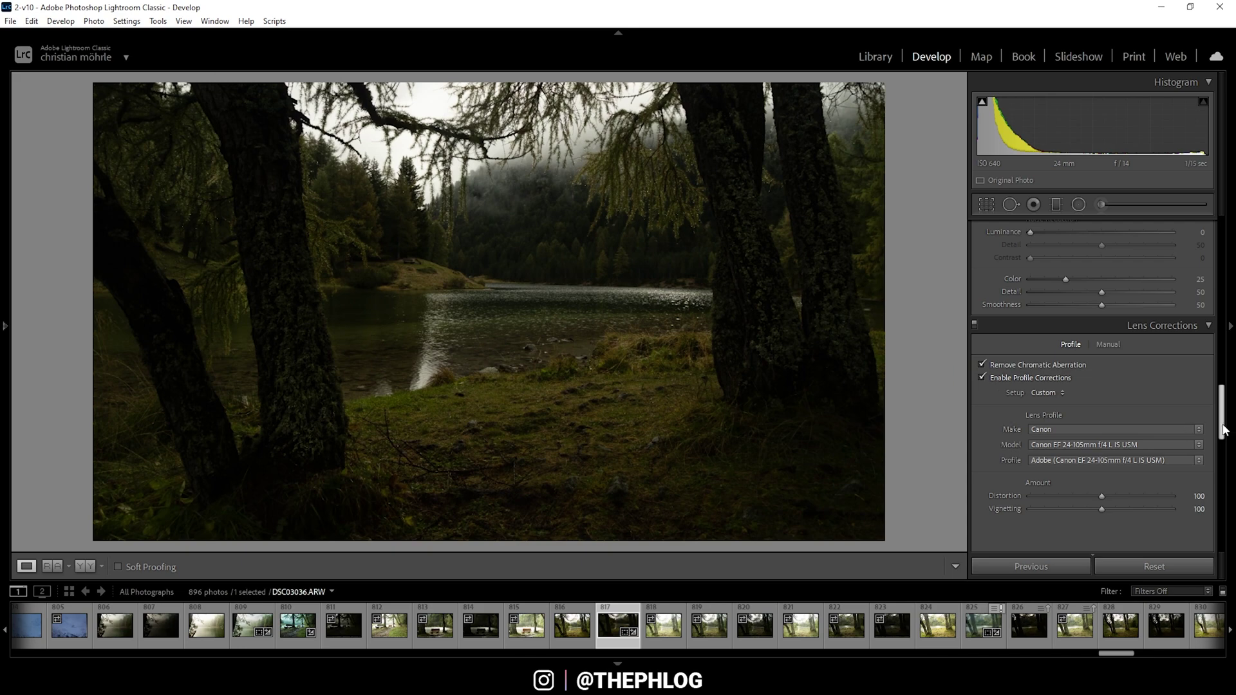
pyautogui.scroll(15, 1184, 387)
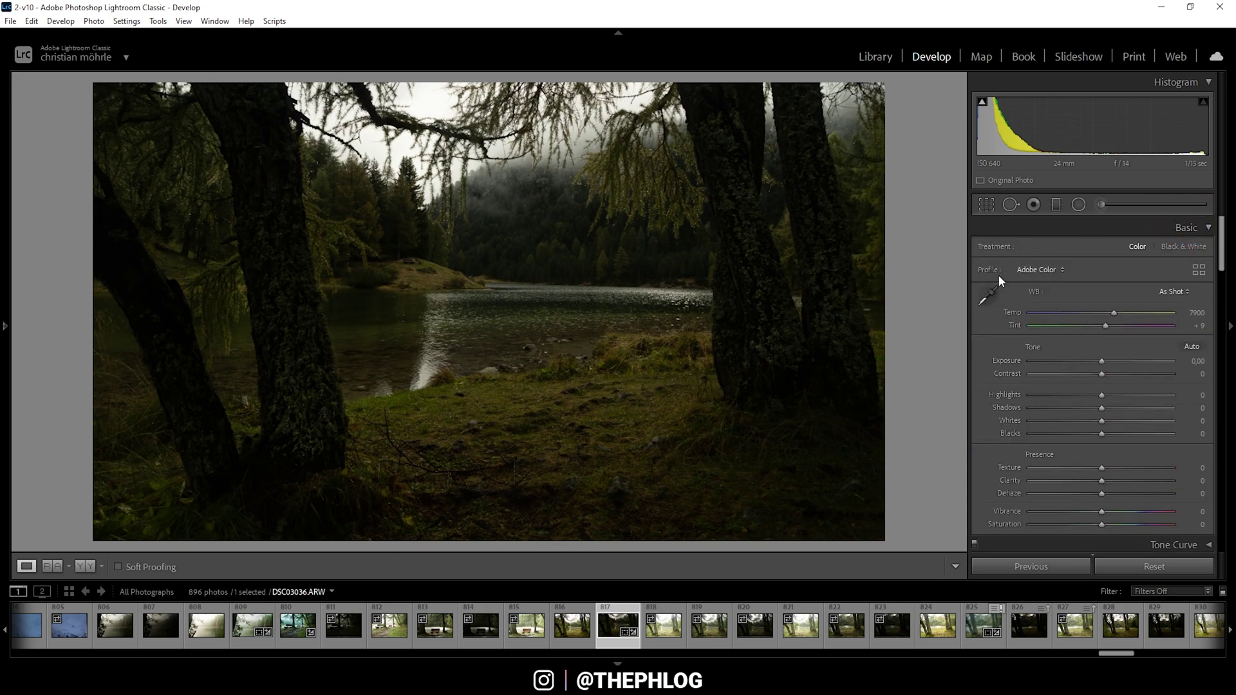
# Step: Set the profile to Adobe Standard, cool Temp to 6253, and review the framing in Crop & Straighten
pyautogui.click(1044, 271)
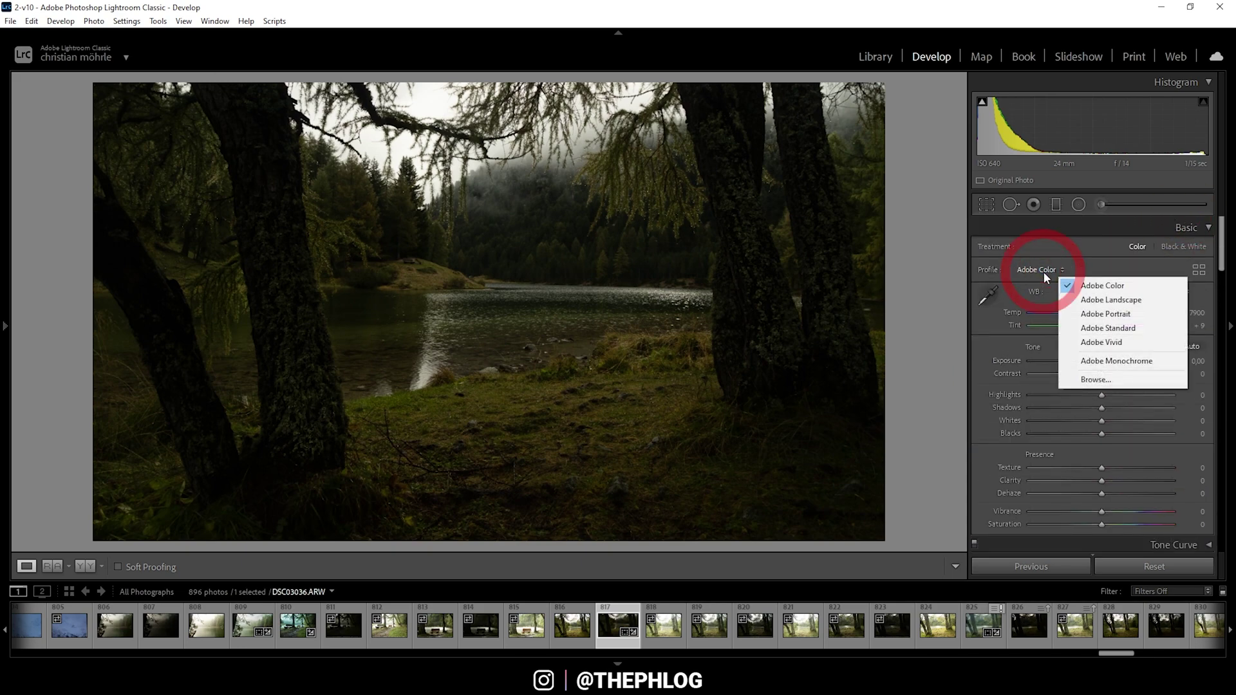
pyautogui.click(1102, 328)
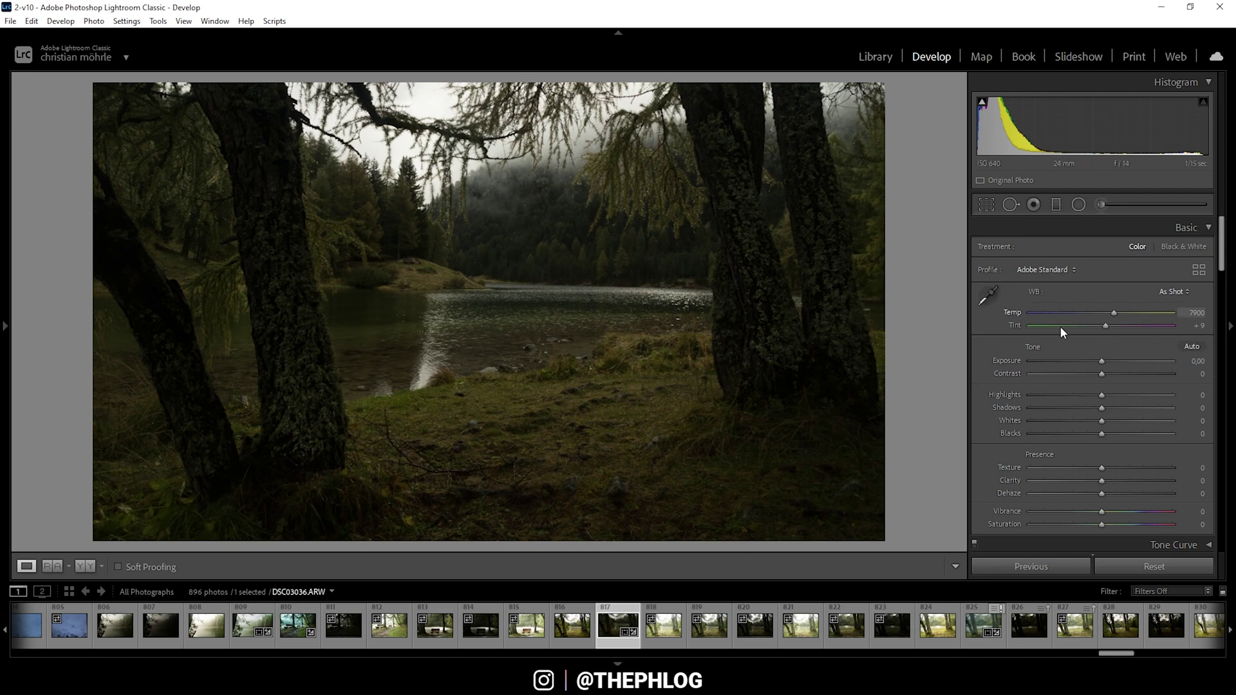
pyautogui.moveTo(1114, 312); pyautogui.dragTo(1090, 314)
pyautogui.click(987, 204)
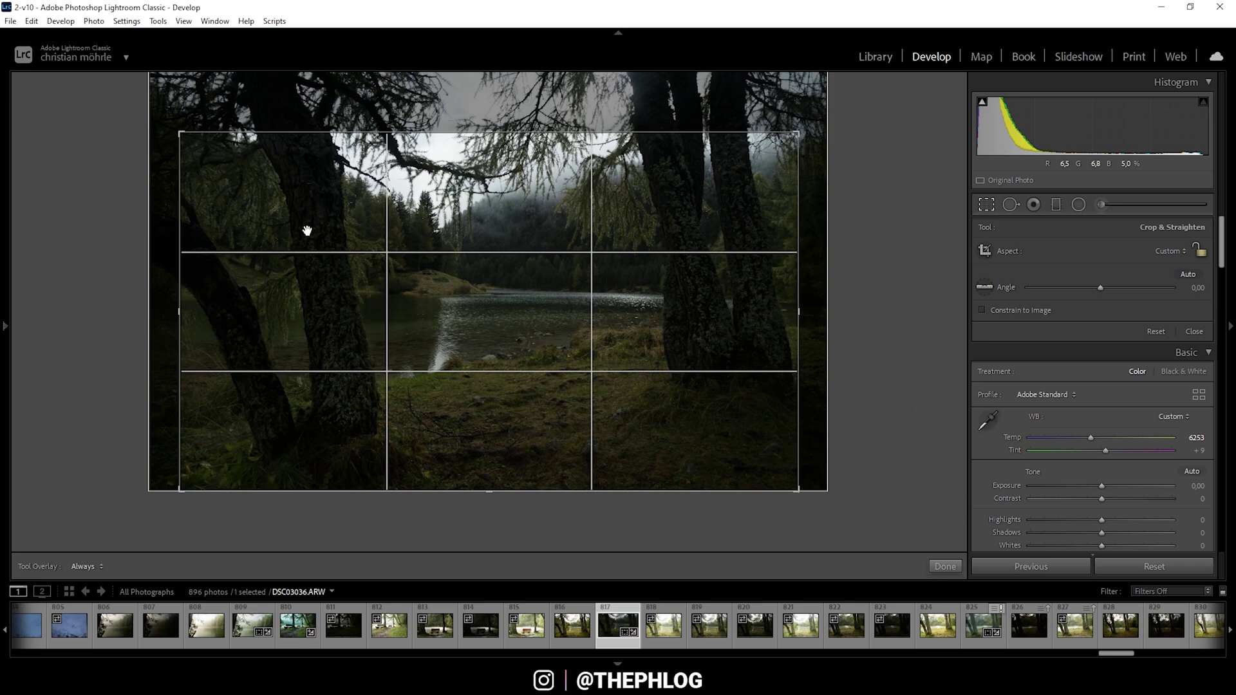
pyautogui.click(997, 202)
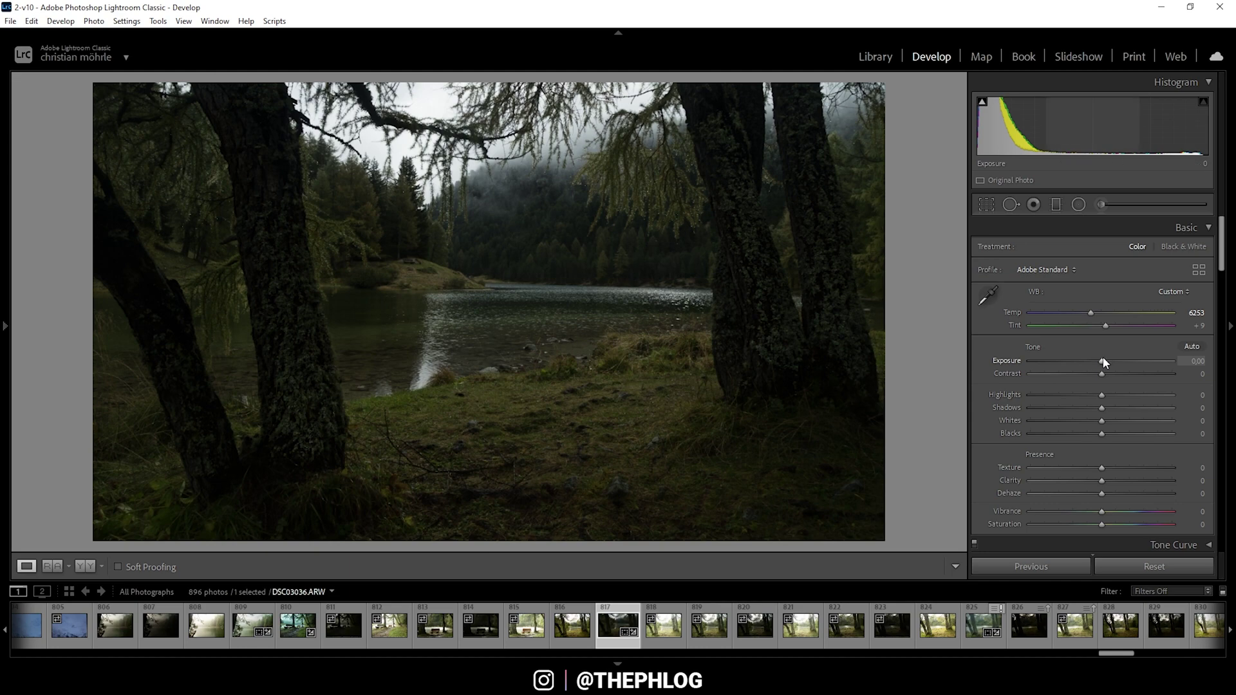
# Step: Drag the Basic Tone sliders to Exposure +1.74, Highlights -68, Whites +26 and Blacks +27
pyautogui.moveTo(1103, 357); pyautogui.dragTo(1112, 357)
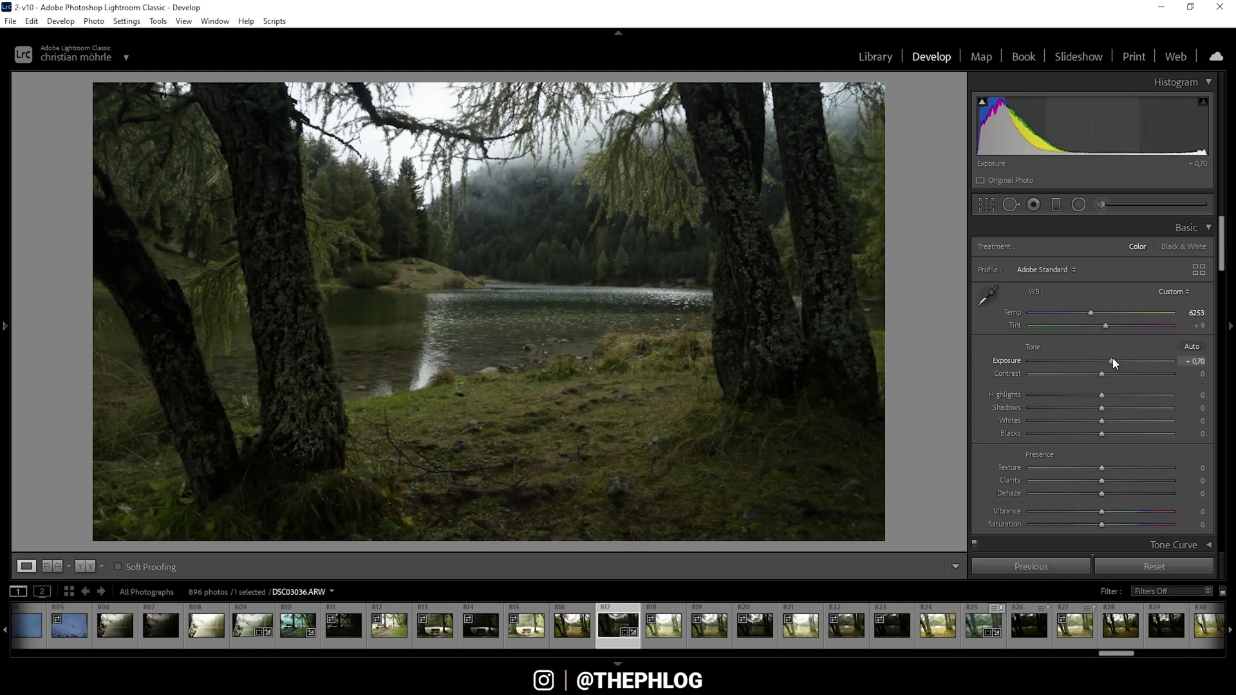
pyautogui.moveTo(1113, 357); pyautogui.dragTo(1125, 358)
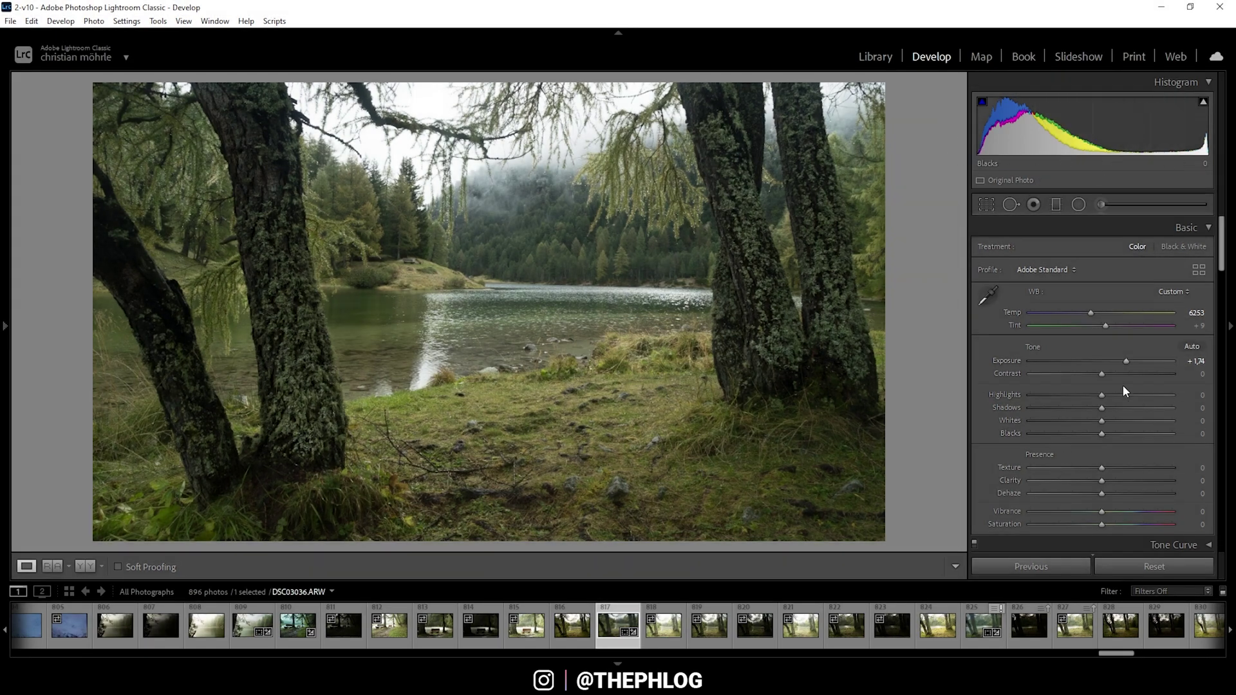
pyautogui.moveTo(1100, 394); pyautogui.dragTo(1068, 393)
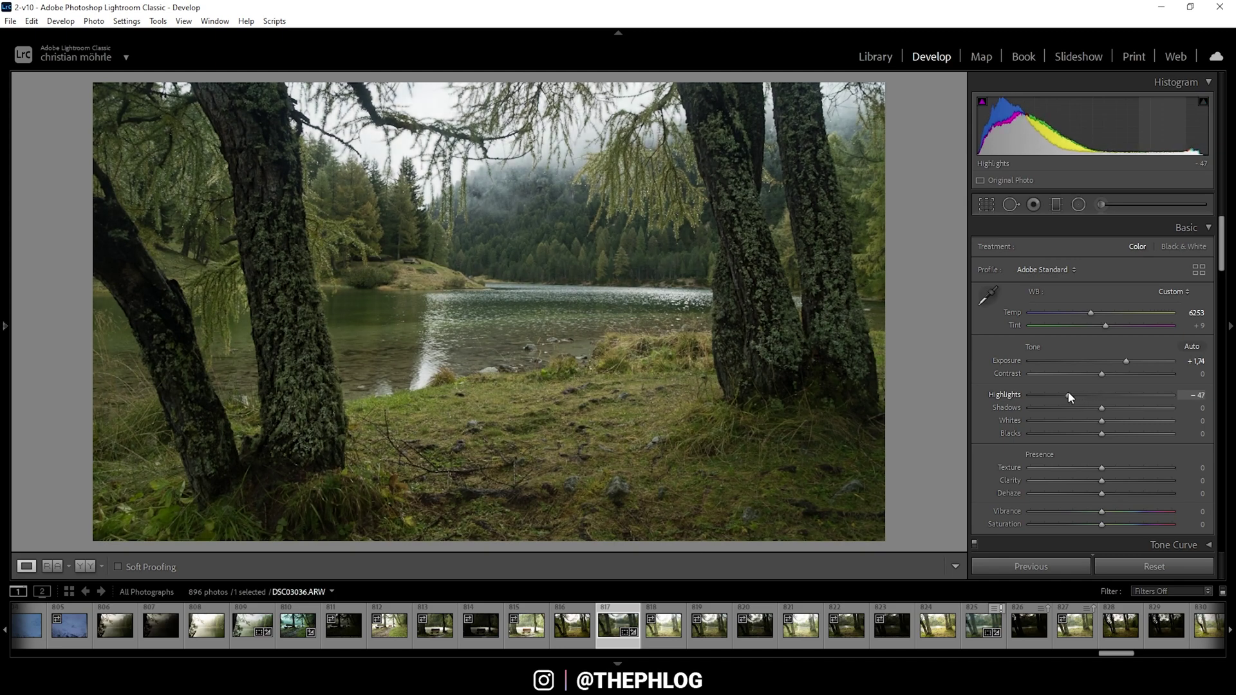
pyautogui.moveTo(1068, 393)
pyautogui.mouseDown()
pyautogui.moveTo(1038, 393)
pyautogui.moveTo(1053, 395)
pyautogui.mouseUp()
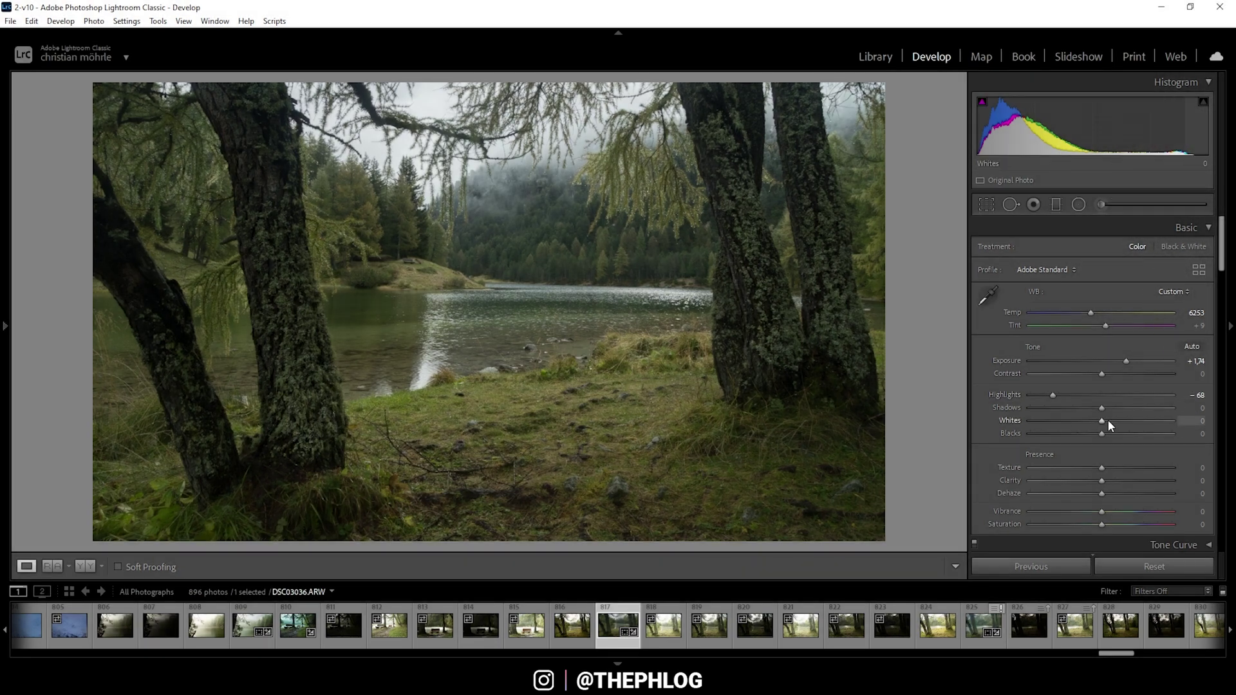
pyautogui.moveTo(1102, 421); pyautogui.dragTo(1110, 422)
pyautogui.moveTo(1117, 423); pyautogui.dragTo(1121, 422)
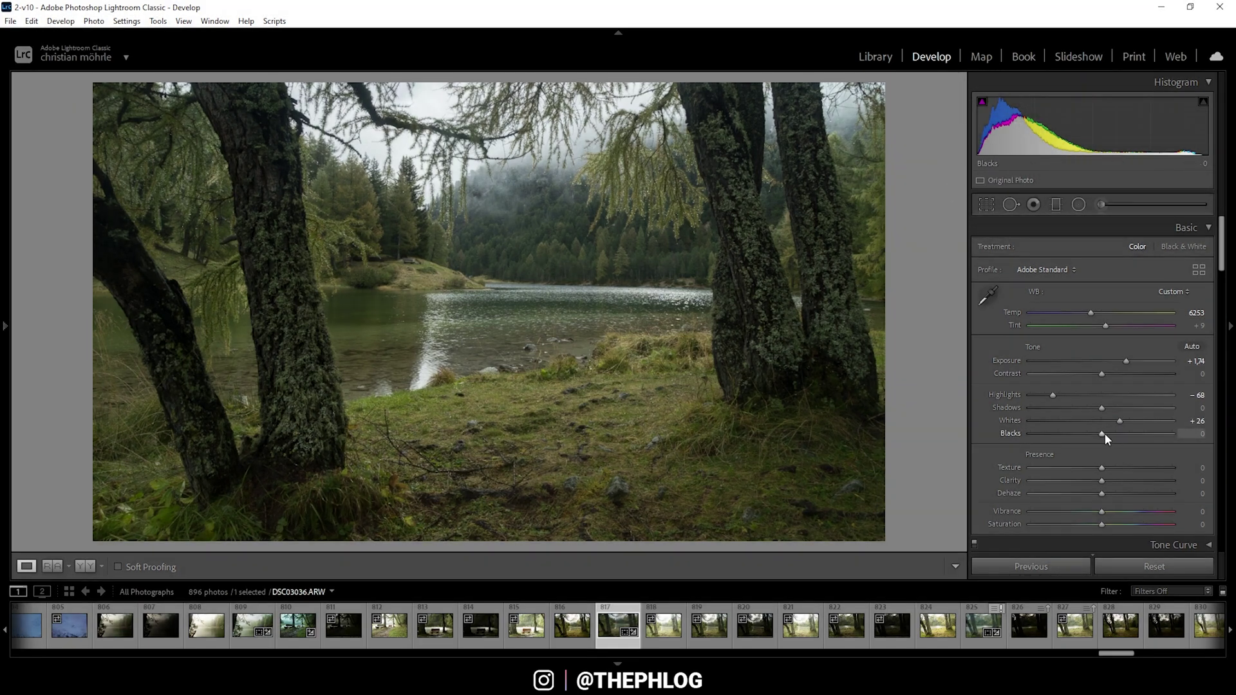
pyautogui.moveTo(1107, 434); pyautogui.dragTo(1109, 434)
pyautogui.moveTo(1110, 434); pyautogui.dragTo(1114, 434)
pyautogui.moveTo(1111, 434); pyautogui.dragTo(1120, 435)
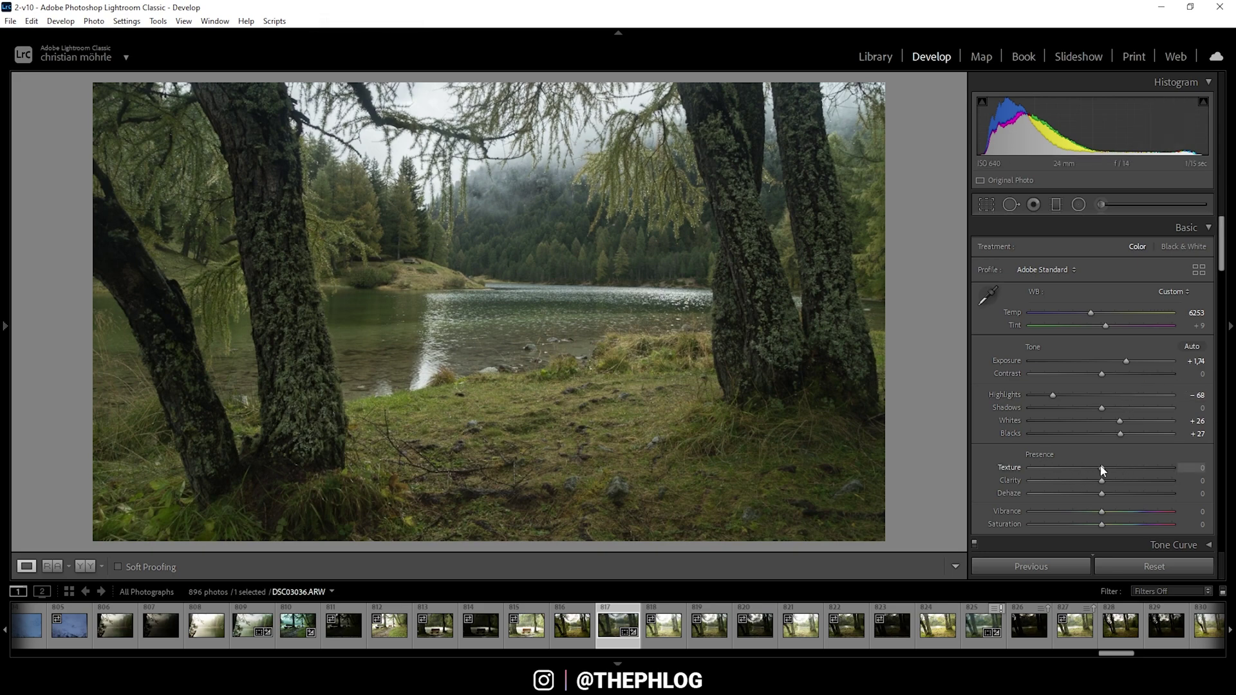
# Step: Set the Presence sliders to Texture +12, Dehaze -19 and Vibrance -11
pyautogui.moveTo(1102, 470); pyautogui.dragTo(1103, 470)
pyautogui.moveTo(1104, 474); pyautogui.dragTo(1108, 476)
pyautogui.moveTo(1109, 473); pyautogui.dragTo(1109, 473)
pyautogui.moveTo(1102, 494); pyautogui.dragTo(1092, 493)
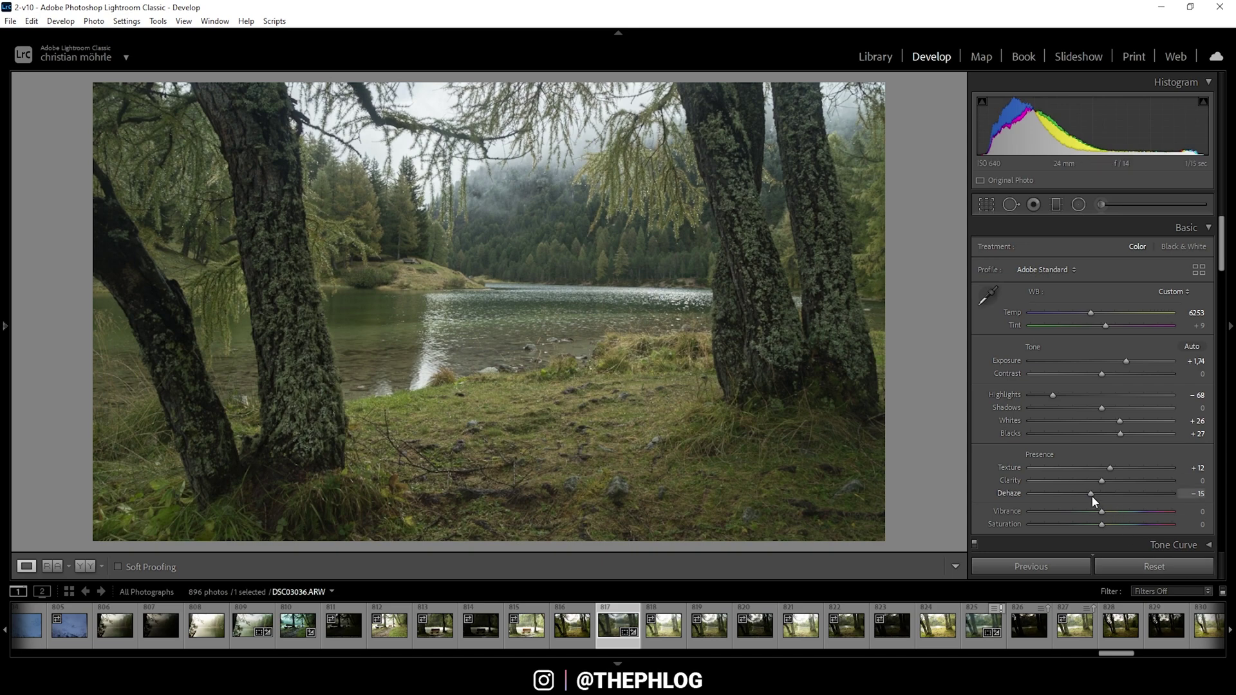
pyautogui.moveTo(1092, 500); pyautogui.dragTo(1090, 496)
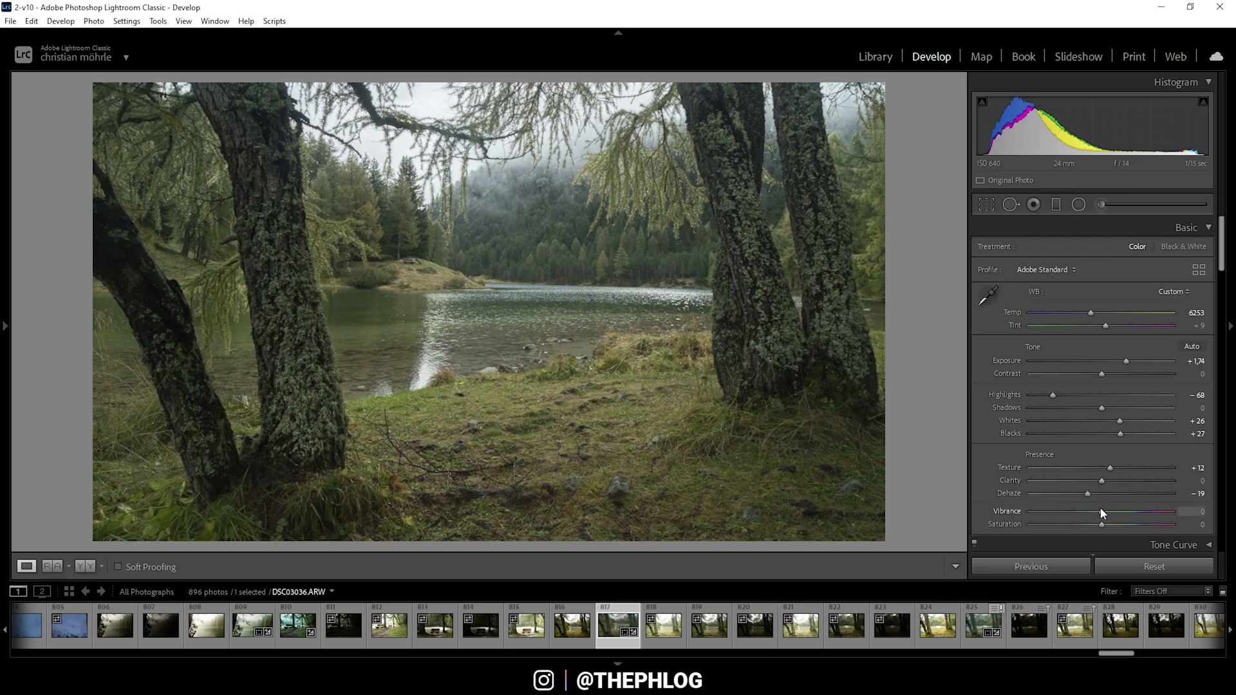
pyautogui.moveTo(1101, 511); pyautogui.dragTo(1093, 511)
pyautogui.moveTo(1094, 513); pyautogui.dragTo(1093, 514)
pyautogui.moveTo(1093, 514); pyautogui.dragTo(1094, 514)
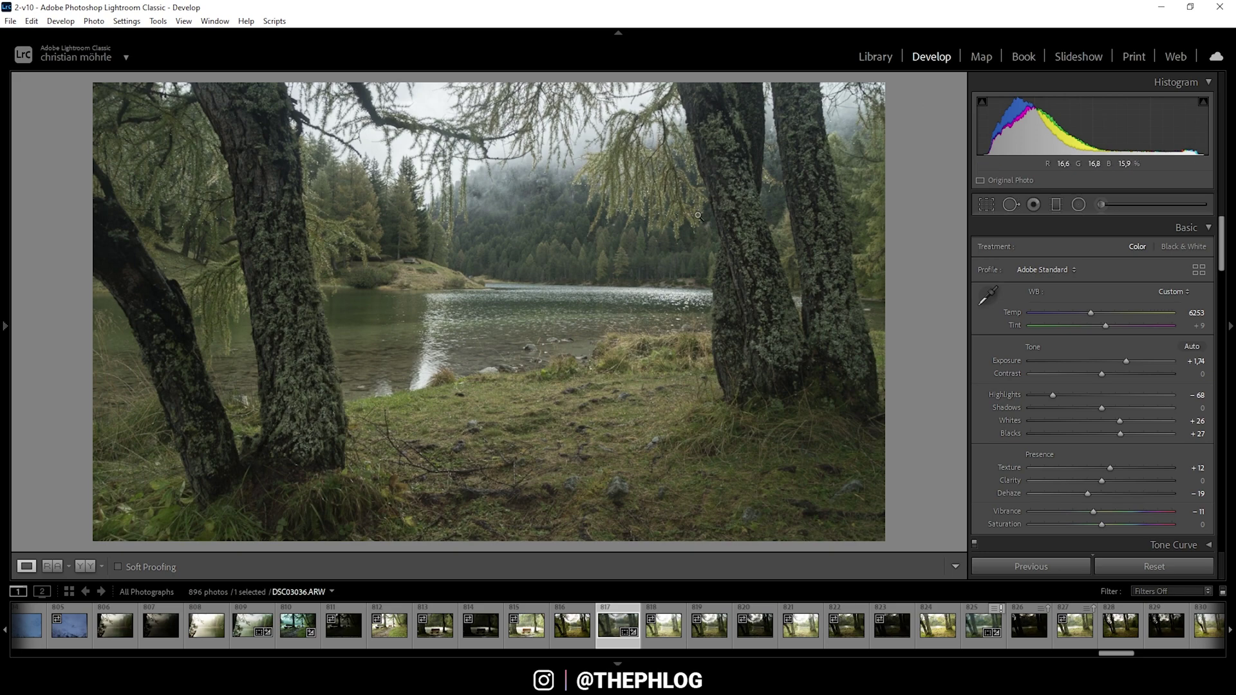
# Step: Add a Radial Filter over the misty sky with Blacks 100 and Dehaze -6
pyautogui.click(1078, 204)
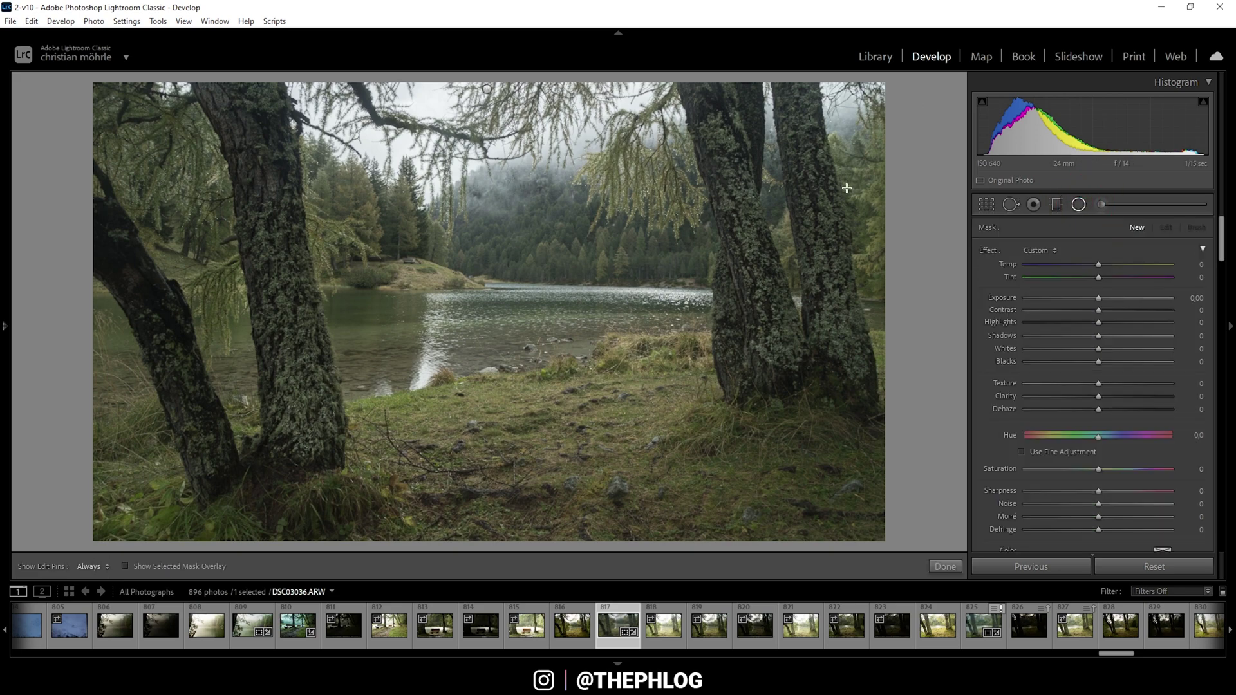
pyautogui.moveTo(487, 89); pyautogui.dragTo(689, 214)
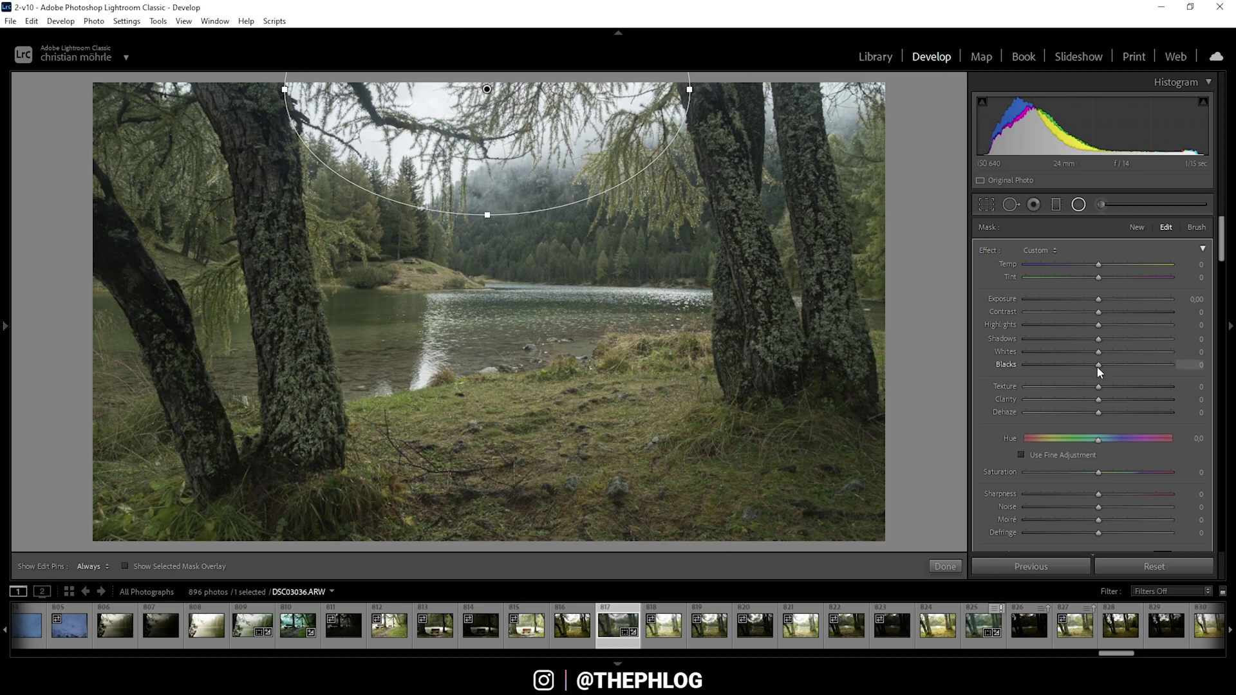
pyautogui.moveTo(1102, 366); pyautogui.dragTo(1210, 365)
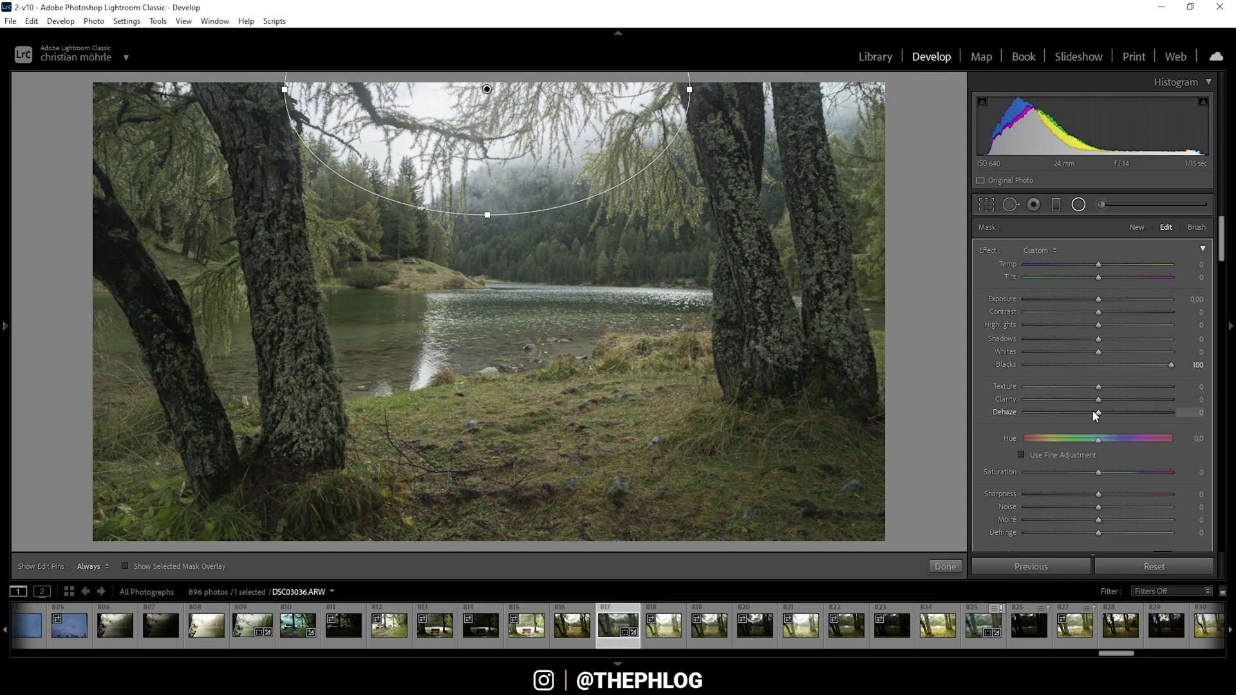
pyautogui.moveTo(1098, 413); pyautogui.dragTo(1089, 412)
pyautogui.moveTo(1089, 412); pyautogui.dragTo(1094, 412)
# Step: Paint the tree trunks with an Adjustment Brush adding Texture 12 and Clarity 28
pyautogui.click(1099, 204)
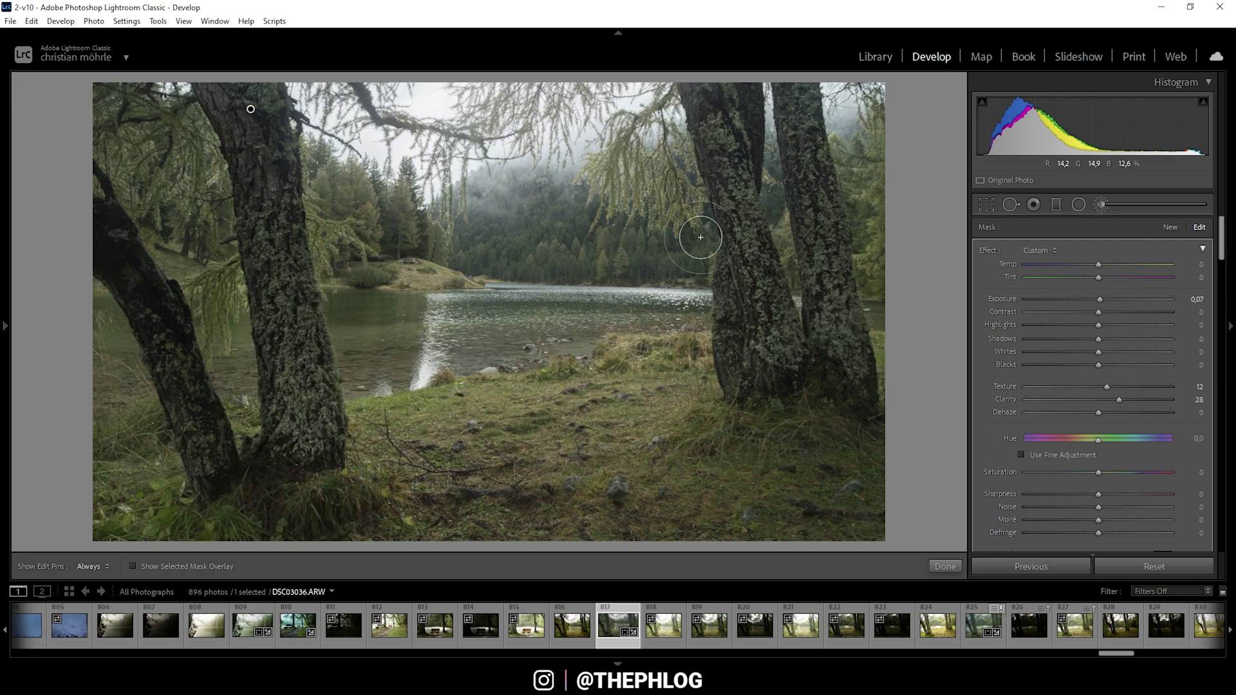
pyautogui.moveTo(250, 106)
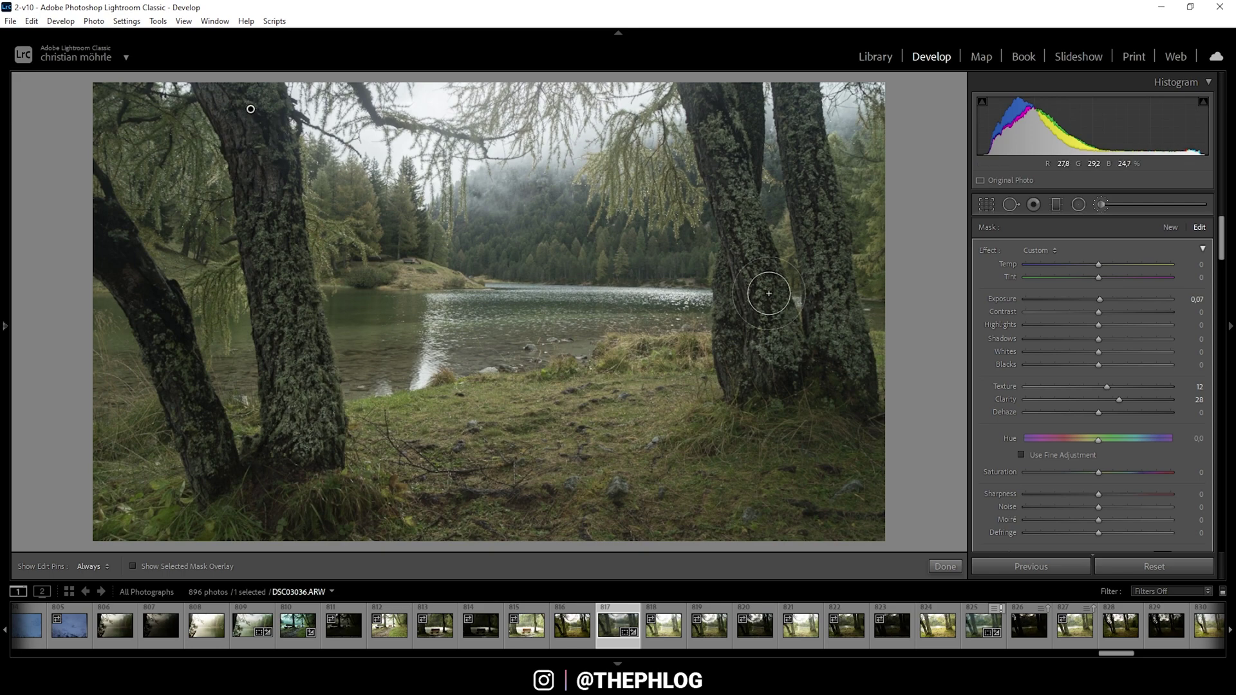
pyautogui.press('k')
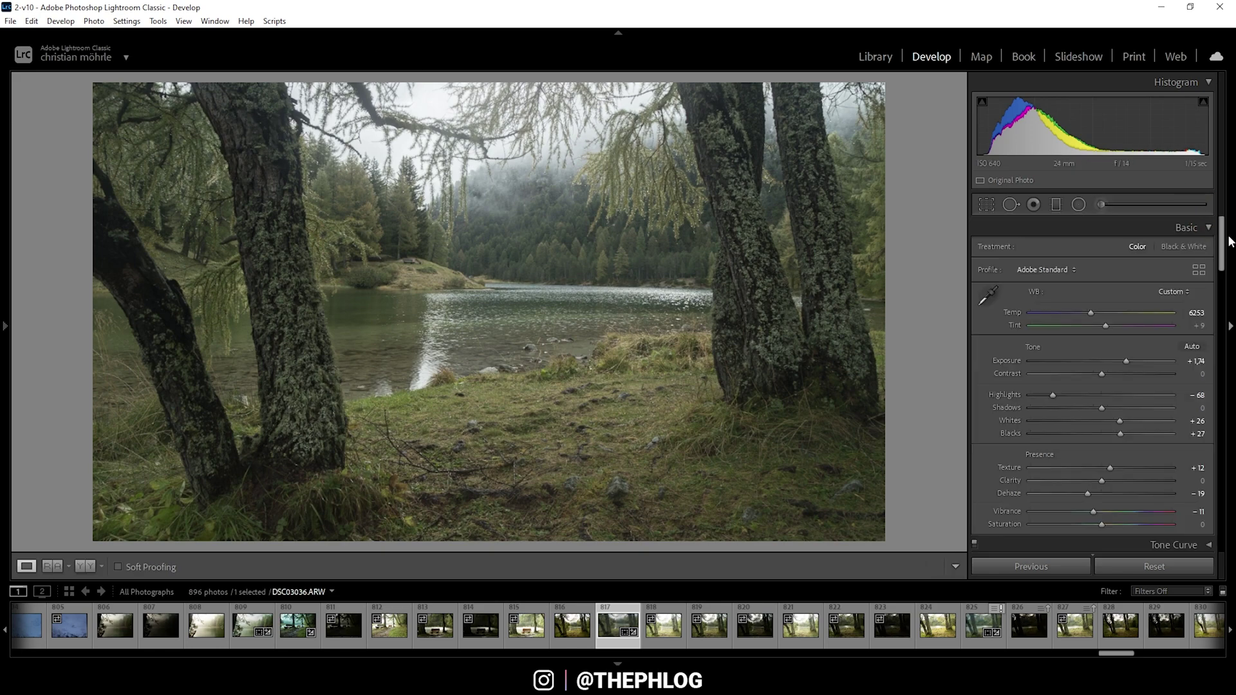
# Step: Boost the HSL Green saturation to +27
pyautogui.moveTo(1225, 218); pyautogui.dragTo(1223, 270)
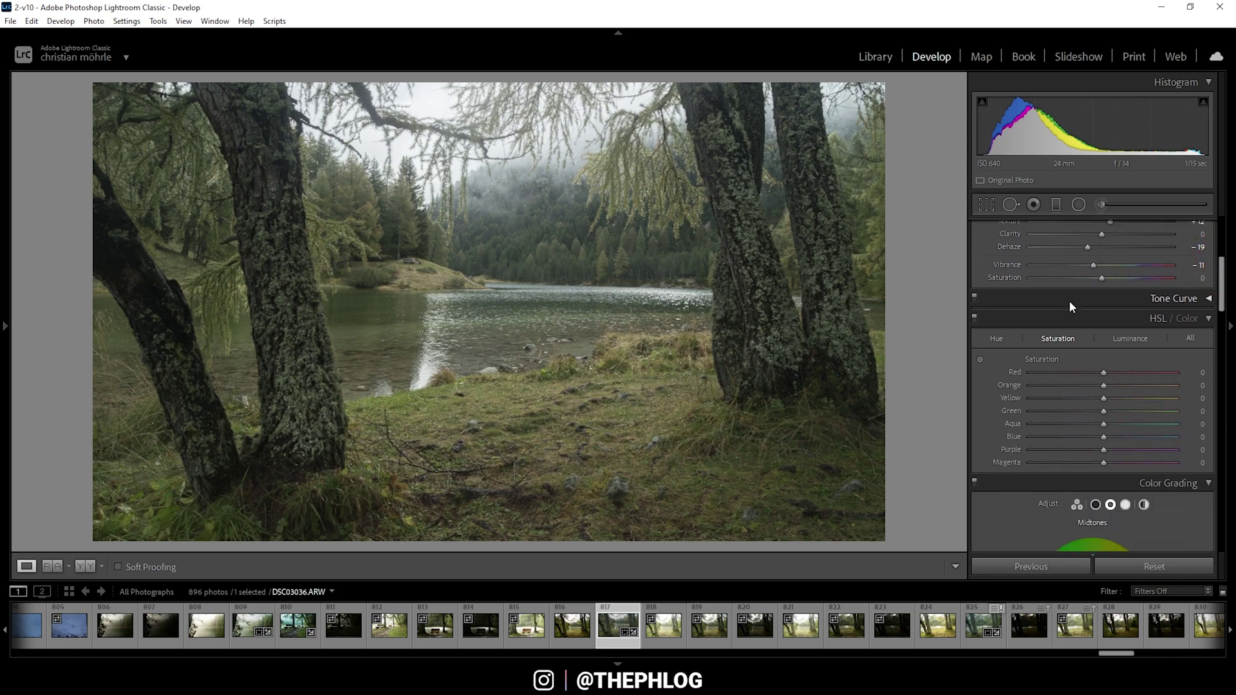
pyautogui.scroll(-3, 1056, 364)
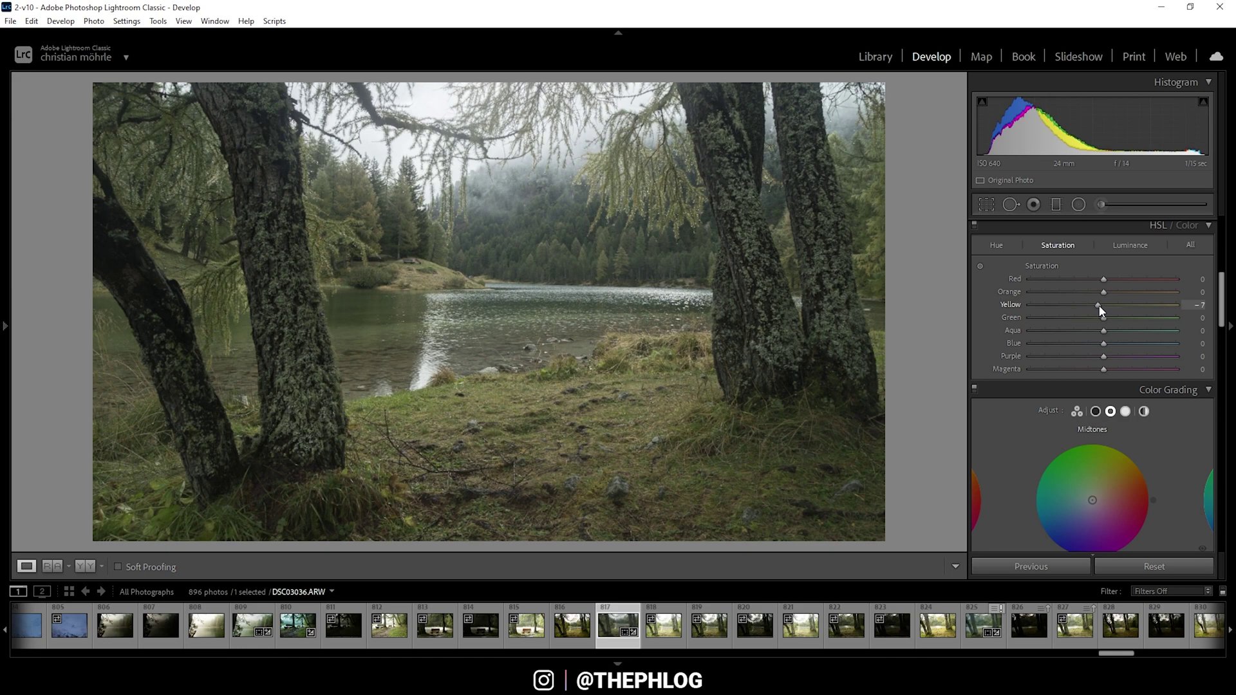
pyautogui.moveTo(1104, 323); pyautogui.dragTo(1121, 327)
# Step: Tint the midtones to Hue 221, Saturation 14 and toggle Color Grading to compare
pyautogui.scroll(-5, 997, 430)
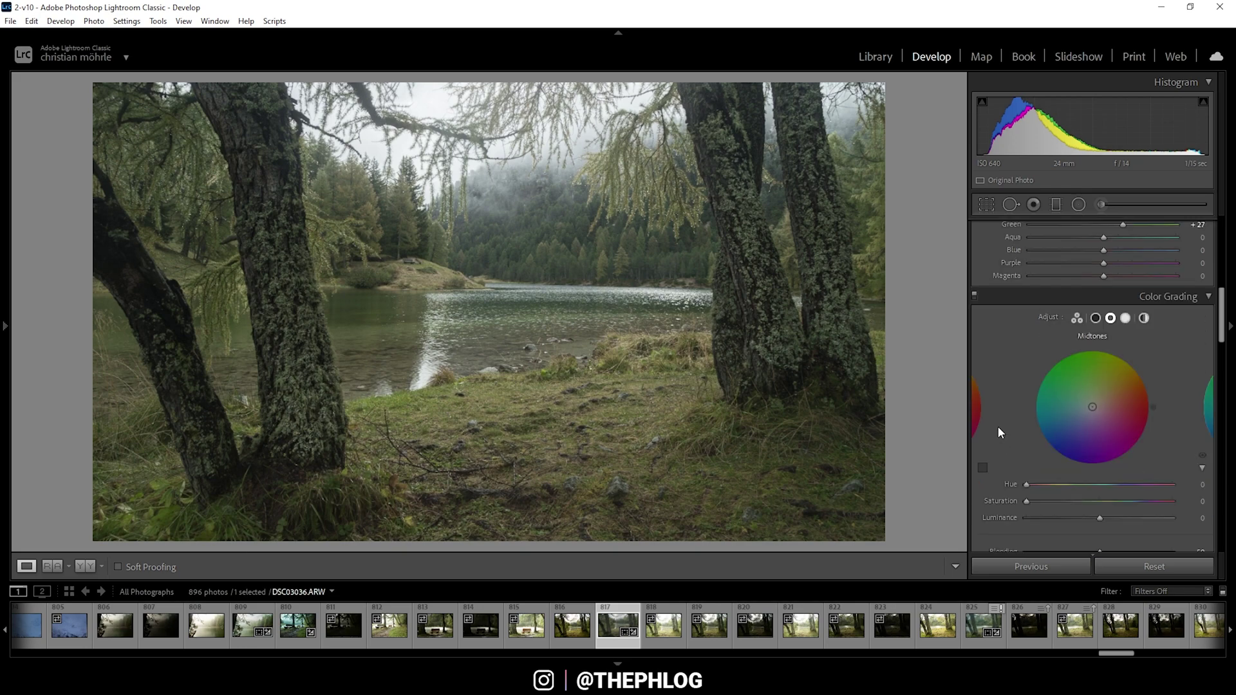
pyautogui.scroll(2, 1009, 297)
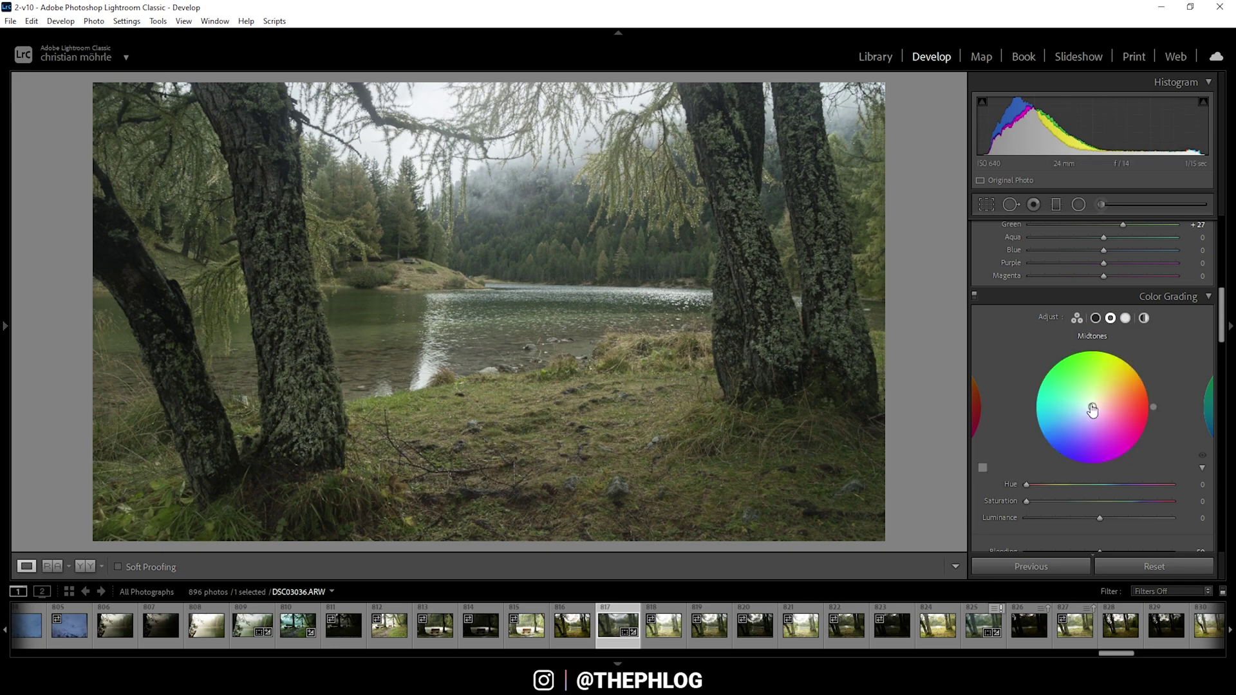
pyautogui.moveTo(1093, 407); pyautogui.dragTo(1088, 411)
pyautogui.click(1045, 500)
pyautogui.click(974, 294)
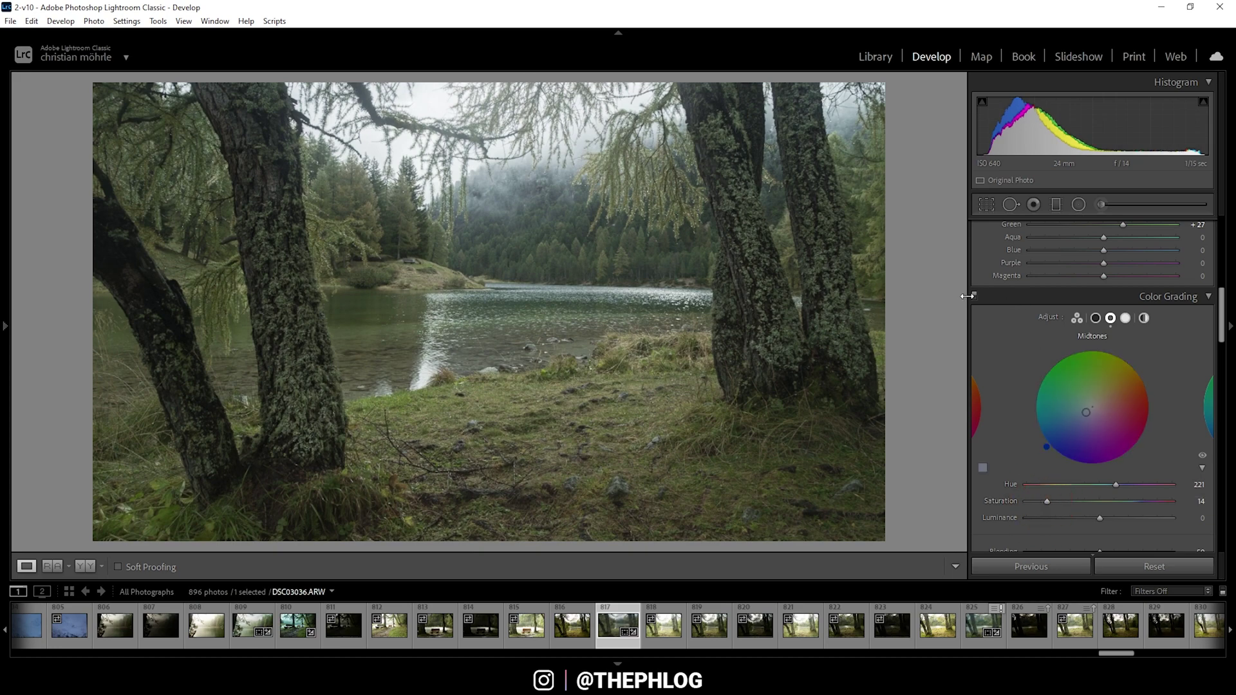
pyautogui.click(974, 295)
pyautogui.doubleClick(974, 294)
# Step: Keep colour grading on, sharpen with Radius 0.5, Detail 100, Masking 85, and choose Edit In Photoshop
pyautogui.click(974, 294)
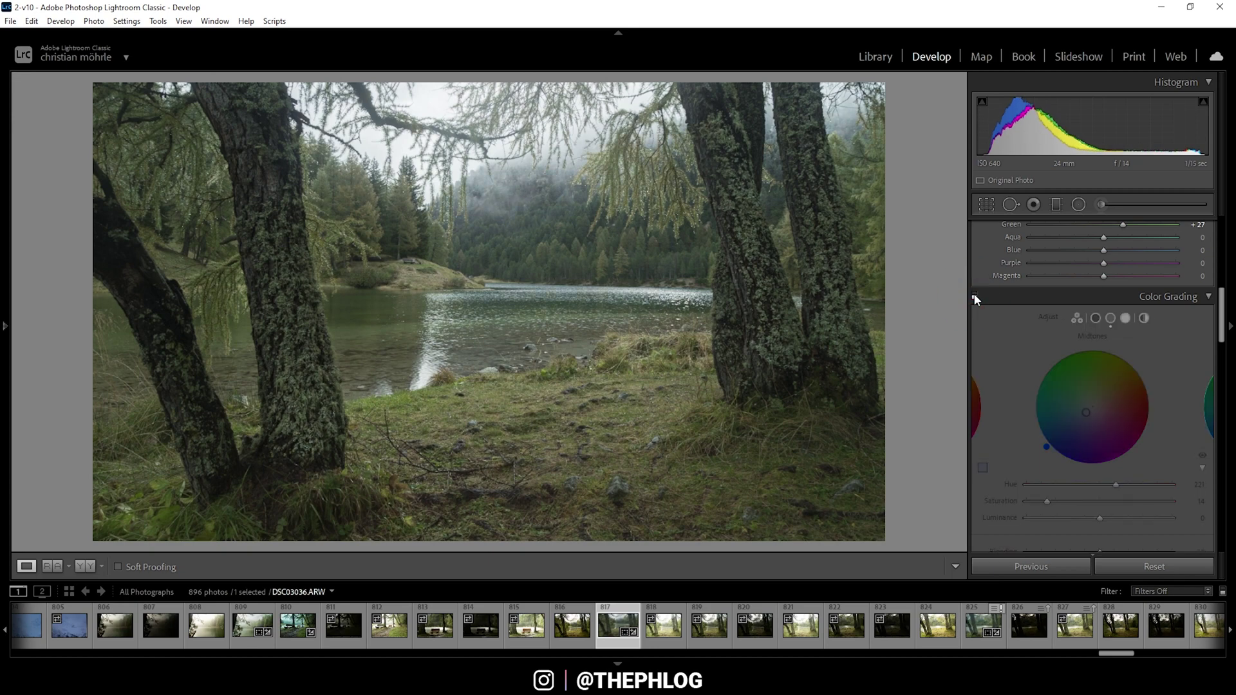
pyautogui.click(974, 295)
pyautogui.scroll(-5, 974, 297)
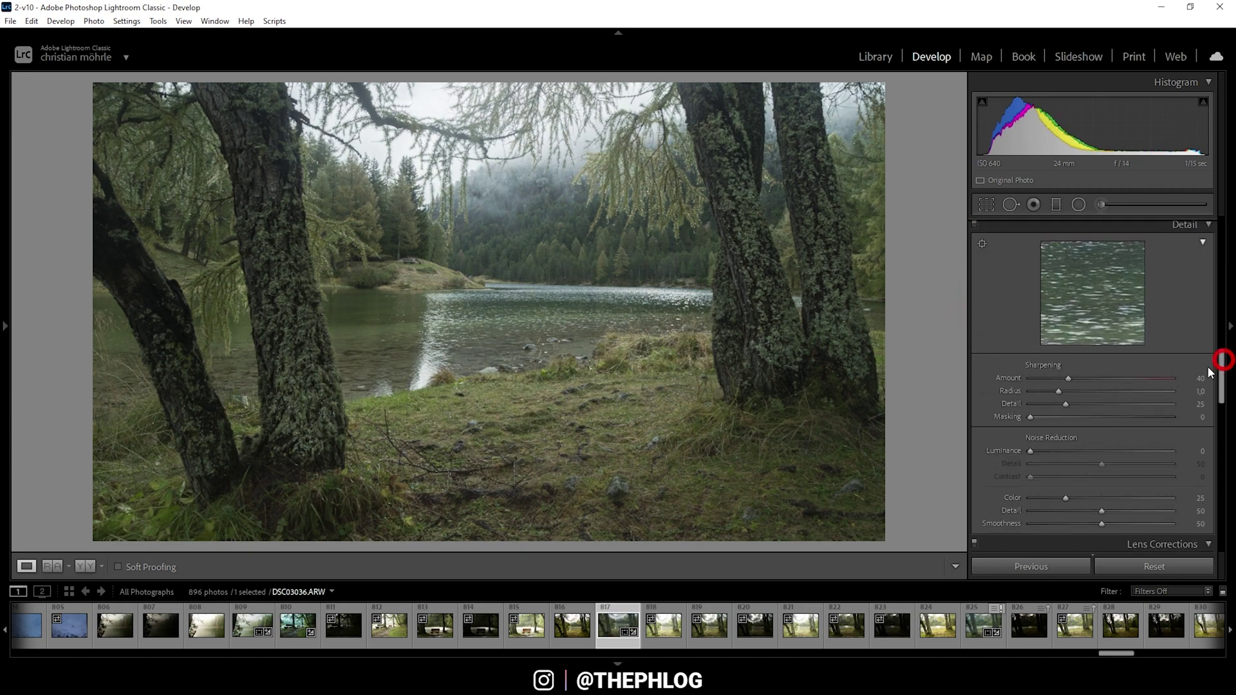
pyautogui.moveTo(1058, 391); pyautogui.dragTo(1173, 404)
pyautogui.moveTo(1083, 417); pyautogui.dragTo(1151, 419)
pyautogui.rightClick(606, 636)
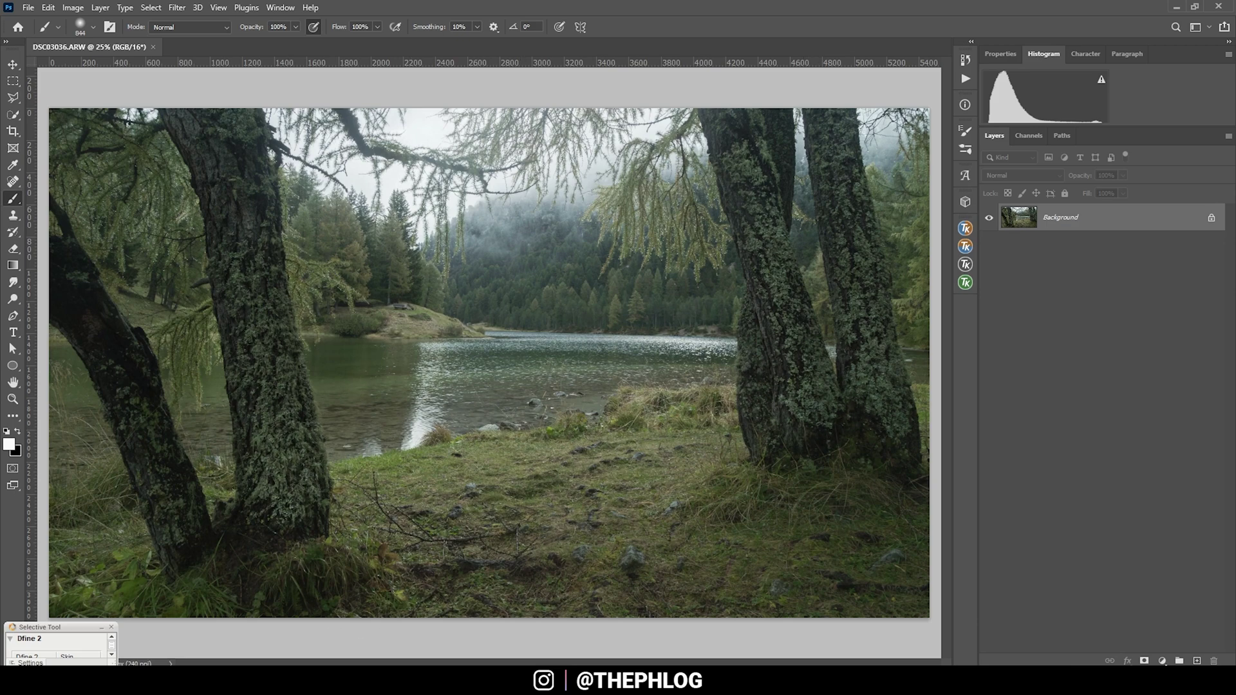
# Step: Unlock the Background into Layer 0 and duplicate it as Layer 0 copy with Ctrl+J
pyautogui.click(1214, 219)
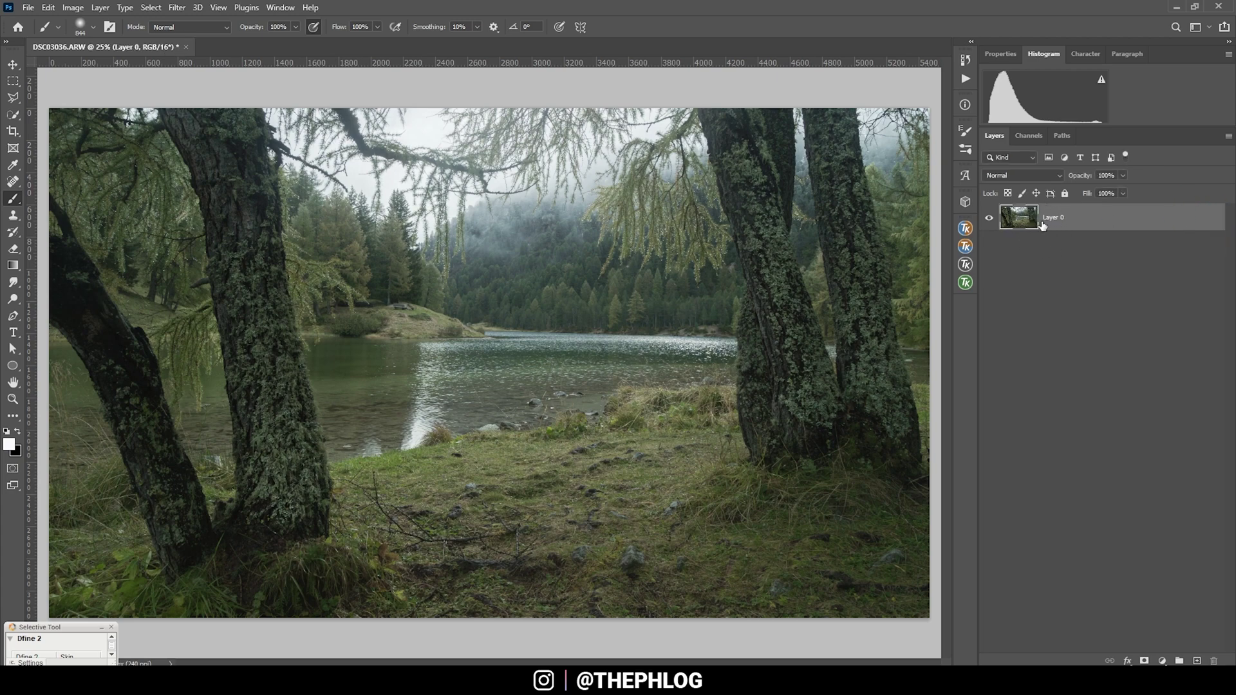
pyautogui.hotkey('ctrl', 'j')
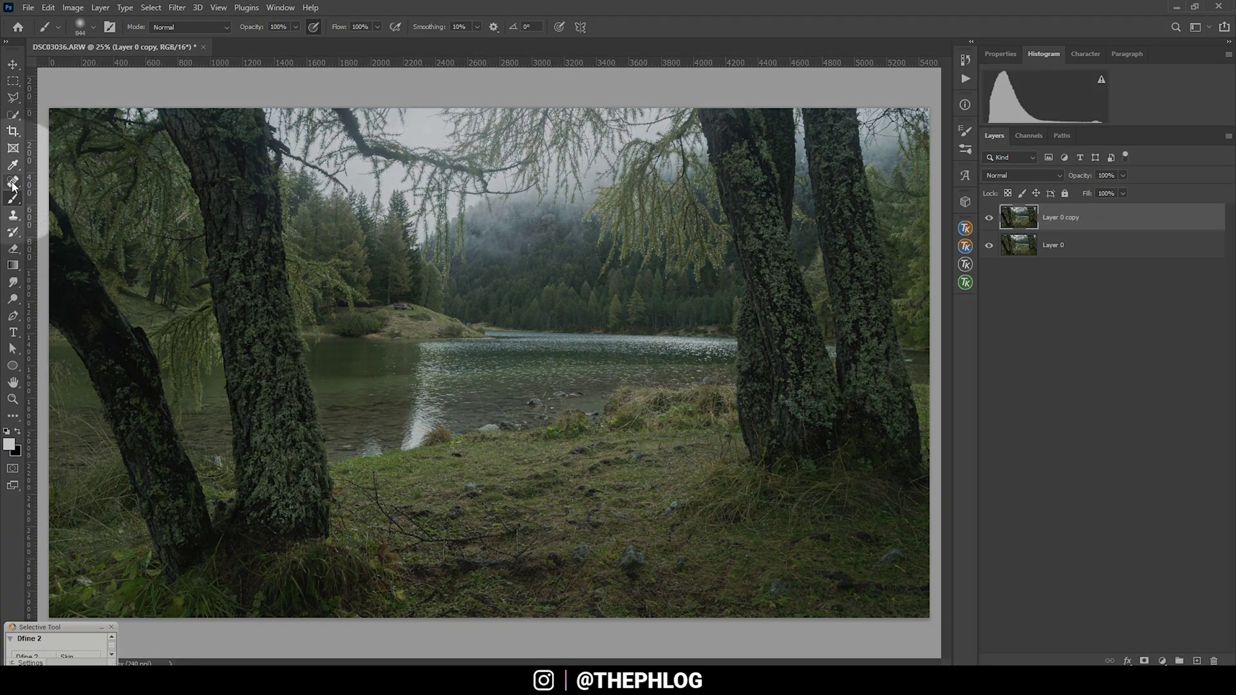
# Step: Pick the Content-Aware Spot Healing Brush and zoom in to check its size and hardness
pyautogui.click(13, 183)
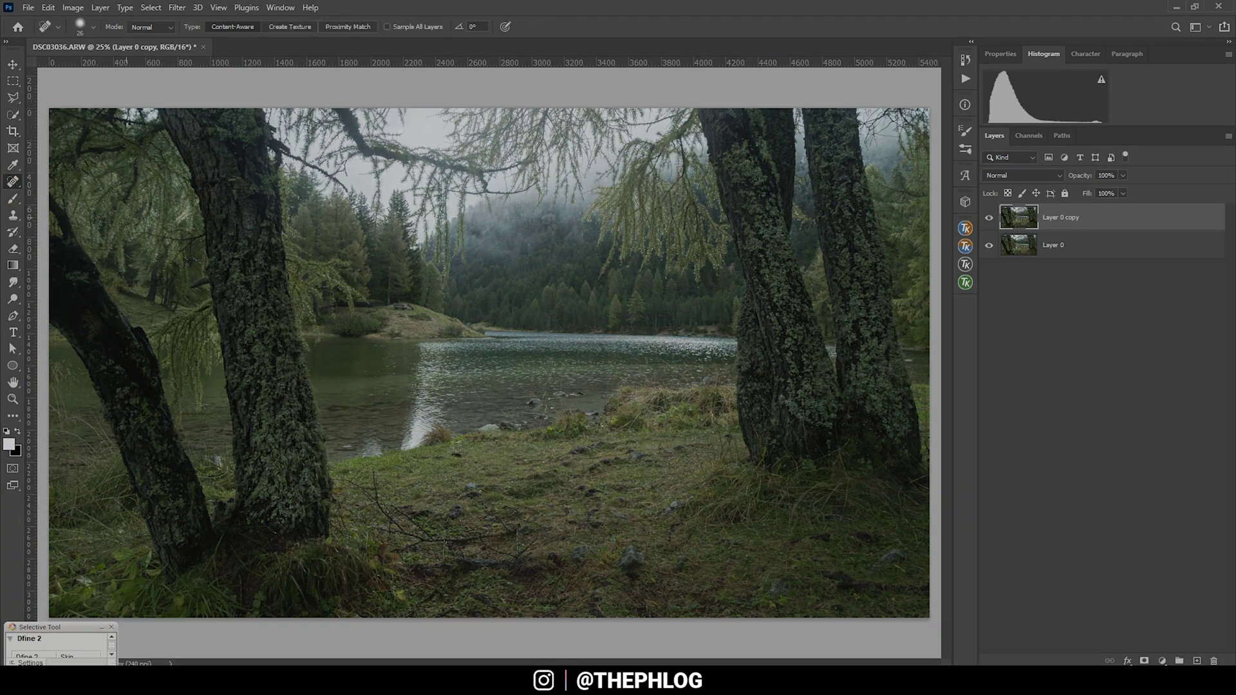
pyautogui.scroll(5, 385, 538)
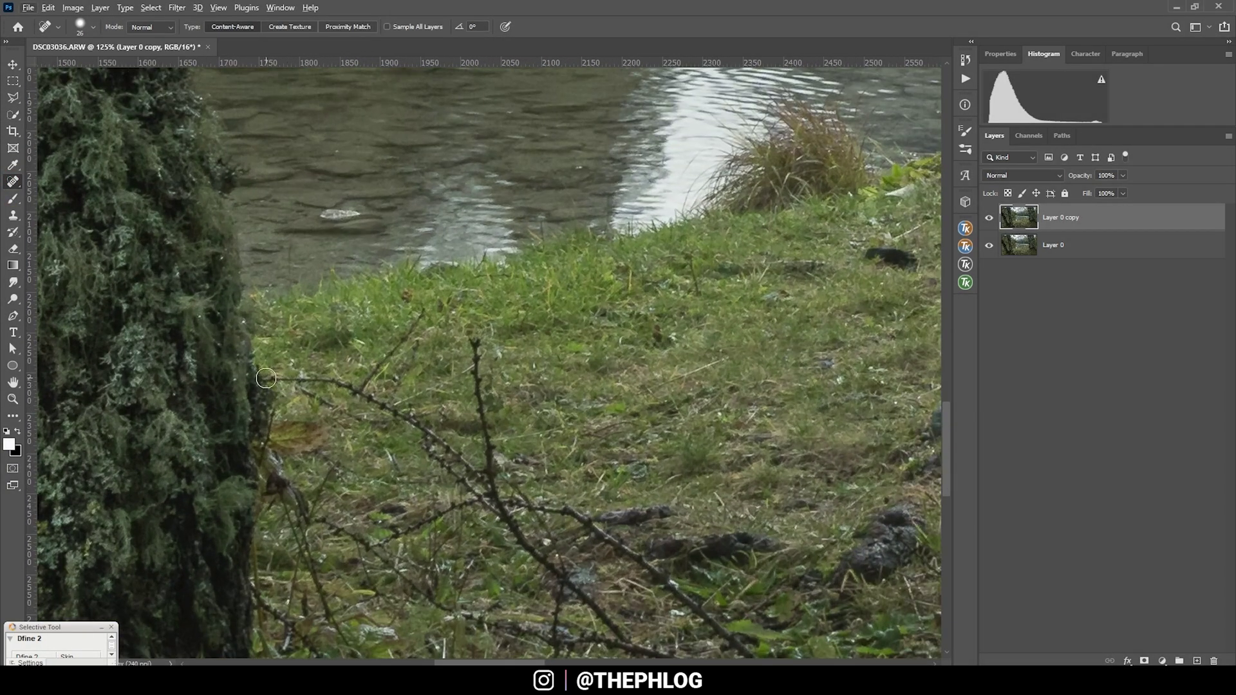
pyautogui.keyDown('alt'); pyautogui.rightClick(266, 378); pyautogui.keyUp('alt')
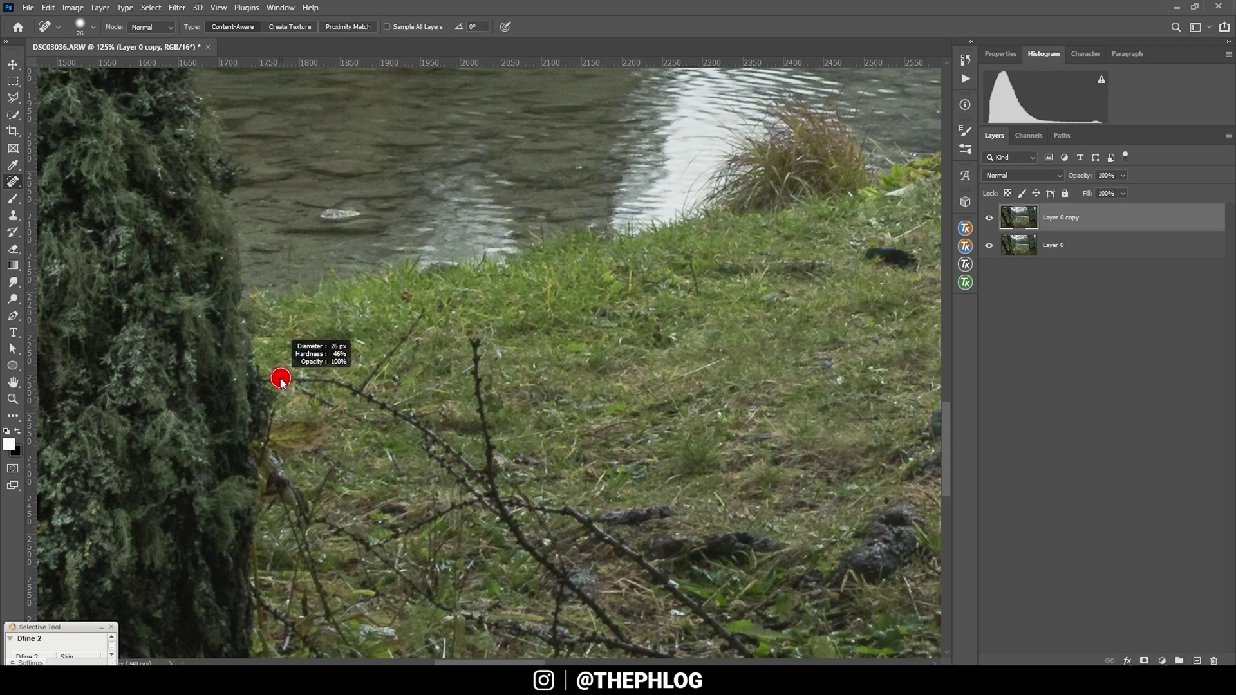
pyautogui.keyDown('alt'); pyautogui.rightClick(268, 375); pyautogui.keyUp('alt')
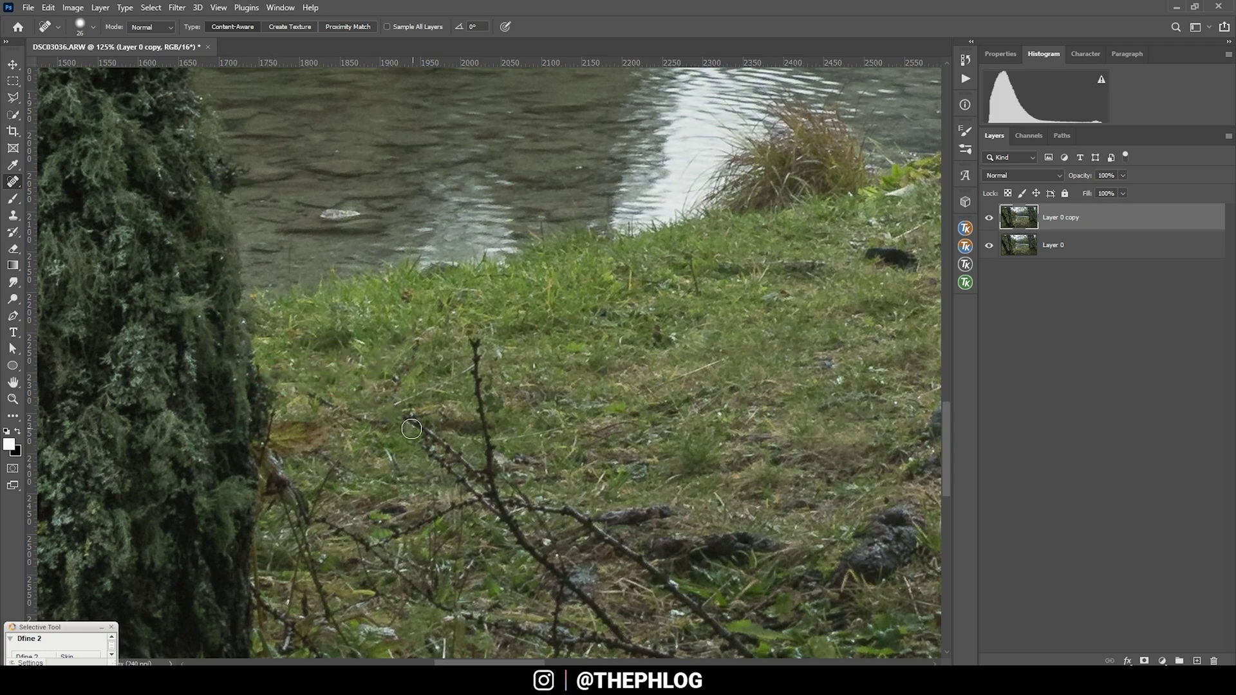
pyautogui.scroll(-5, 338, 380)
pyautogui.hscroll(5, 361, 412)
pyautogui.hscroll(3, 483, 412)
# Step: Resize the brush as needed and heal the debris in the grass and near the far shore
pyautogui.keyDown('alt'); pyautogui.rightClick(717, 345); pyautogui.keyUp('alt')
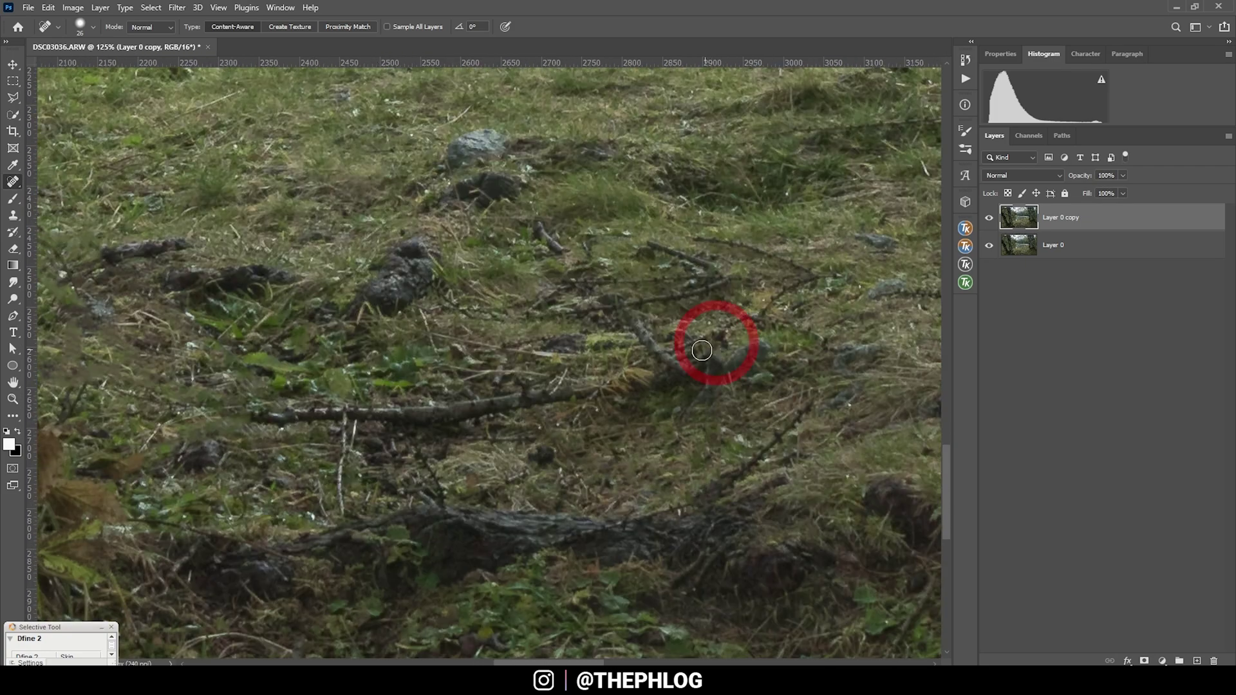
pyautogui.hscroll(3, 644, 373)
pyautogui.scroll(-2, 606, 402)
pyautogui.scroll(5, 605, 402)
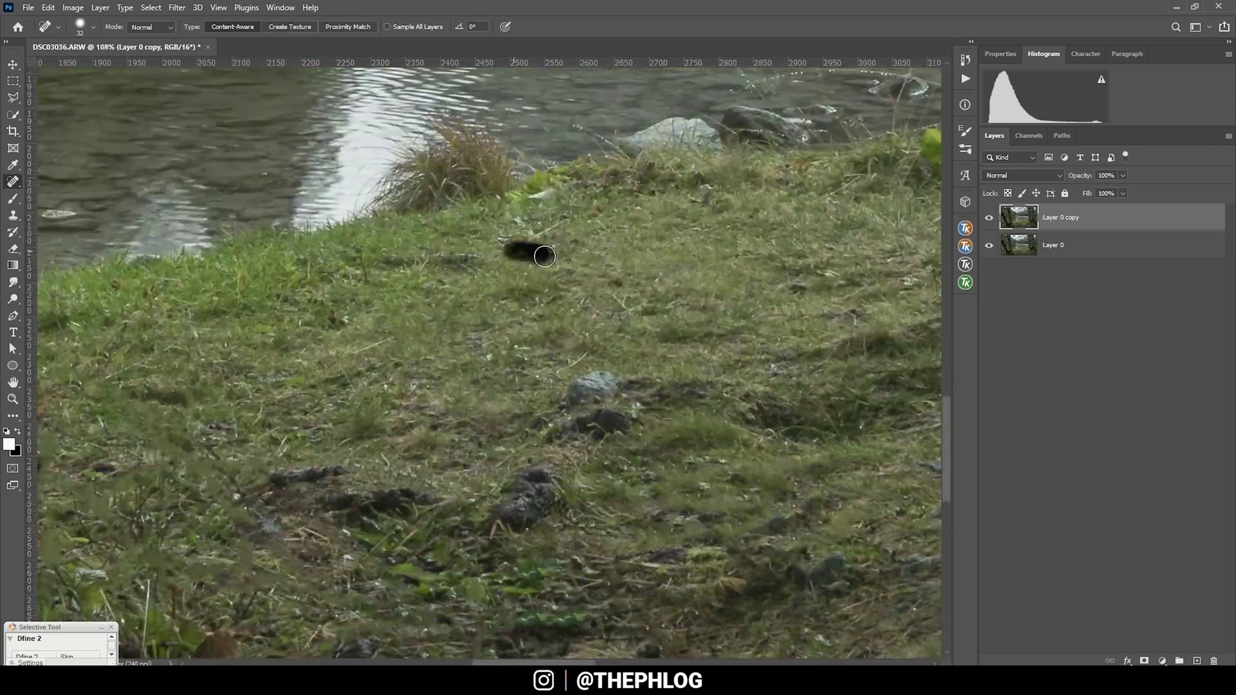
pyautogui.scroll(3, 469, 185)
pyautogui.keyDown('alt'); pyautogui.rightClick(469, 184); pyautogui.keyUp('alt')
pyautogui.scroll(-8, 765, 358)
pyautogui.scroll(-5, 588, 477)
pyautogui.scroll(5, 725, 422)
pyautogui.keyDown('alt'); pyautogui.rightClick(726, 422); pyautogui.keyUp('alt')
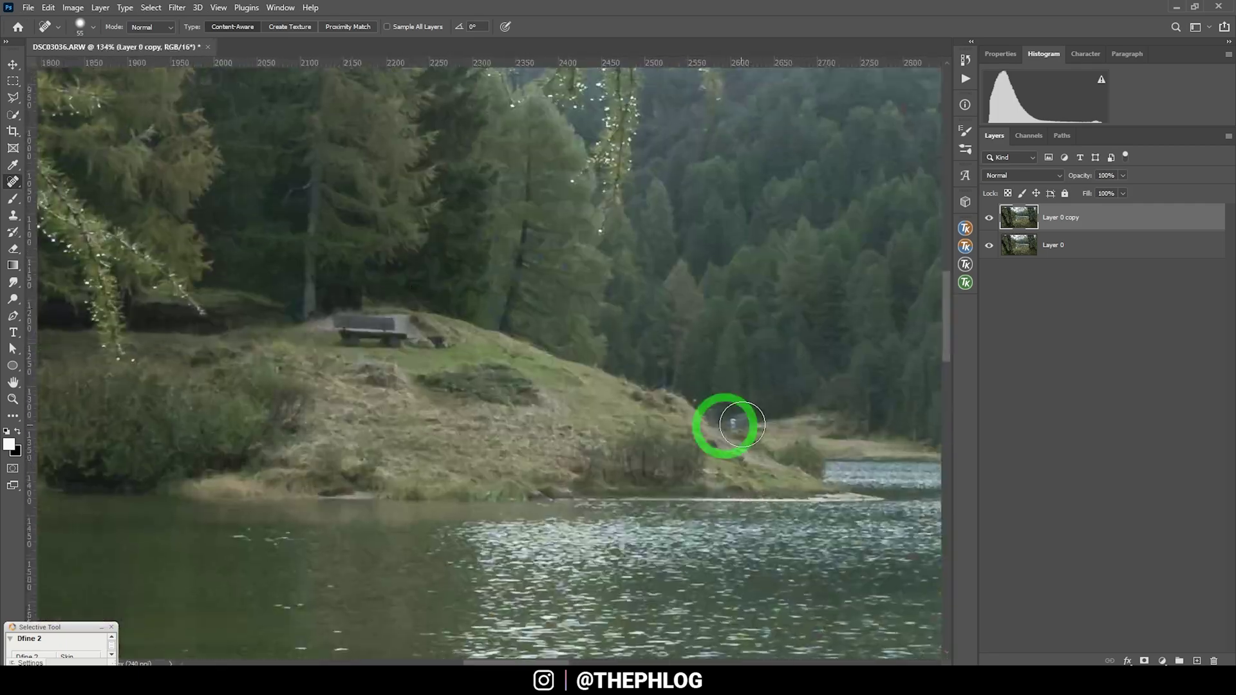
pyautogui.scroll(-5, 726, 422)
pyautogui.scroll(5, 361, 530)
pyautogui.scroll(-3, 340, 419)
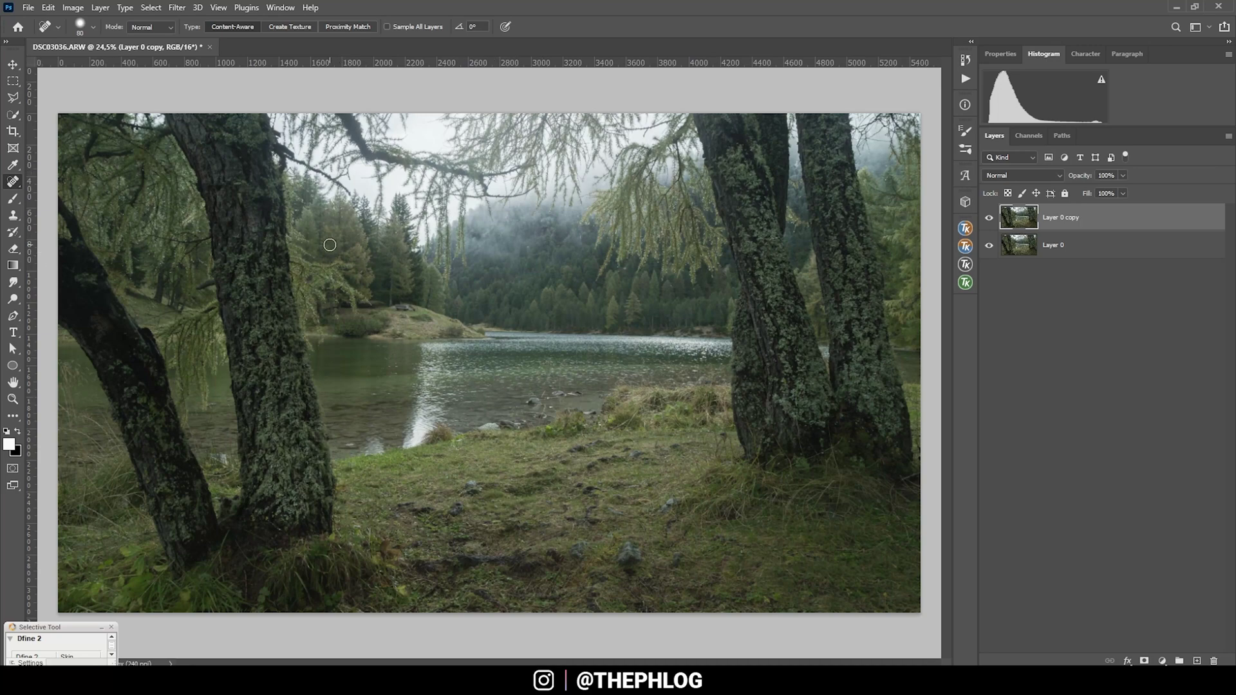
pyautogui.rightClick(1152, 637)
# Step: Add a Curves adjustment layer above Layer 0 copy
pyautogui.click(1084, 622)
pyautogui.click(1162, 661)
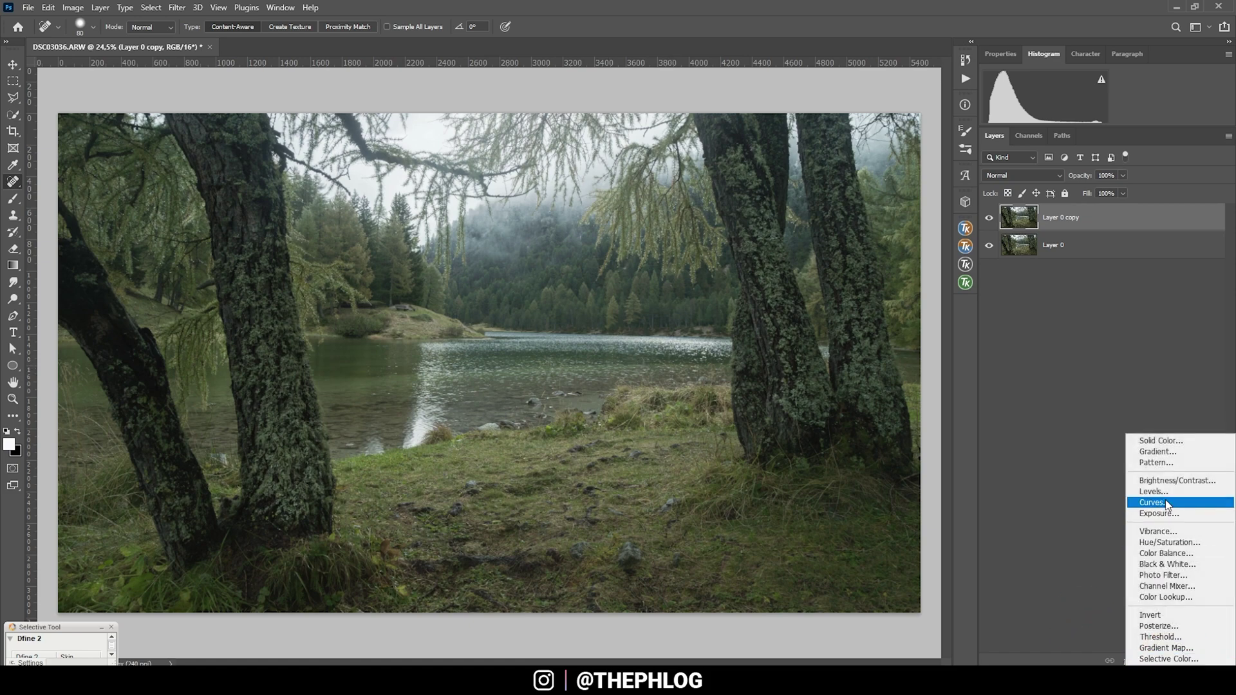
pyautogui.click(1156, 504)
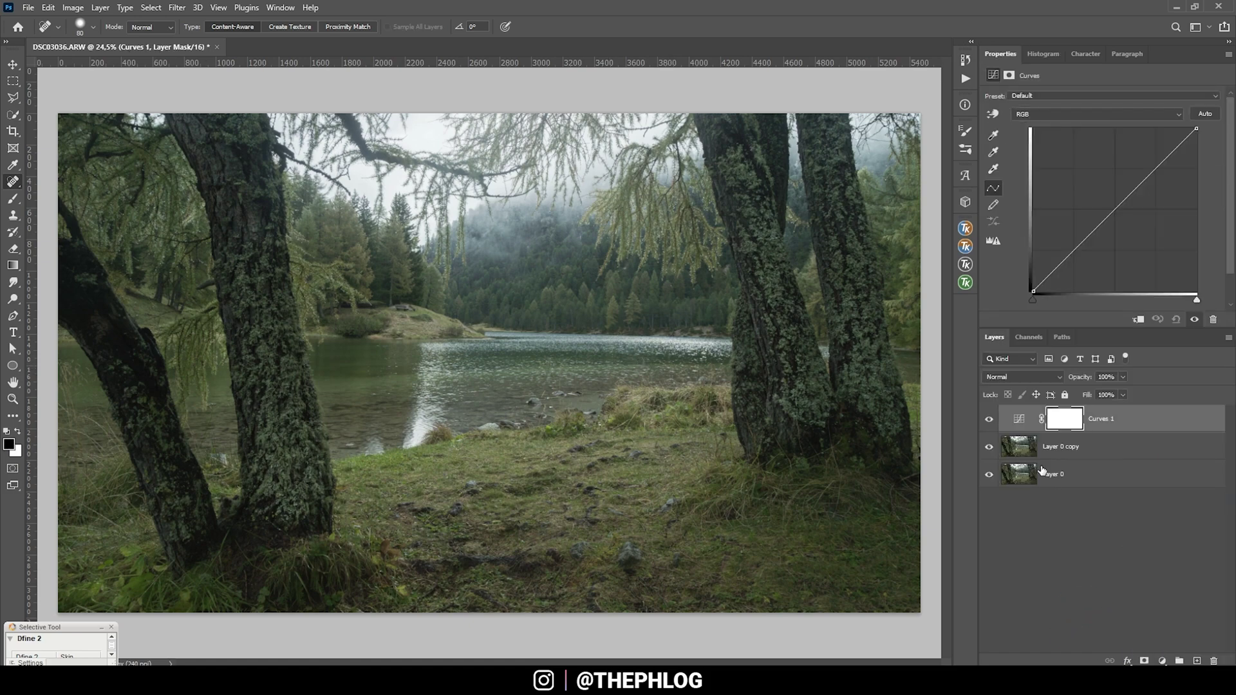
# Step: Build an S-curve by lowering a shadow point and lifting the upper tones, then select the mask
pyautogui.click(1115, 209)
pyautogui.click(1075, 248)
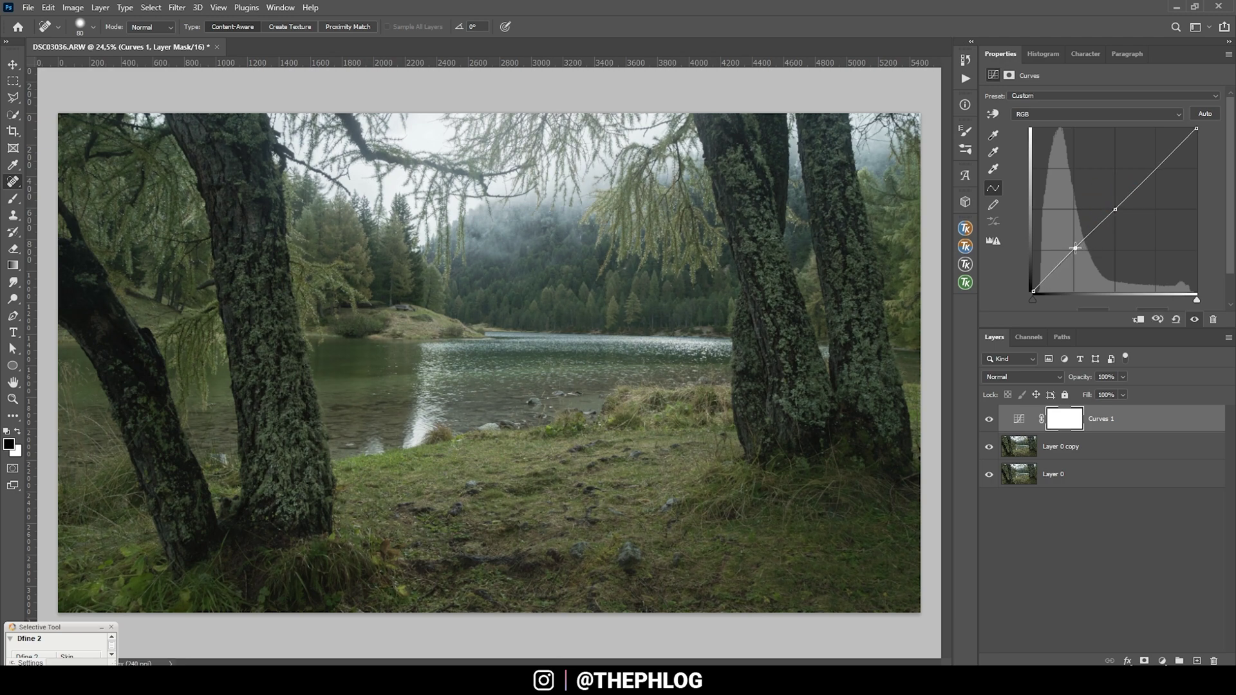
pyautogui.moveTo(1075, 248); pyautogui.dragTo(1078, 252)
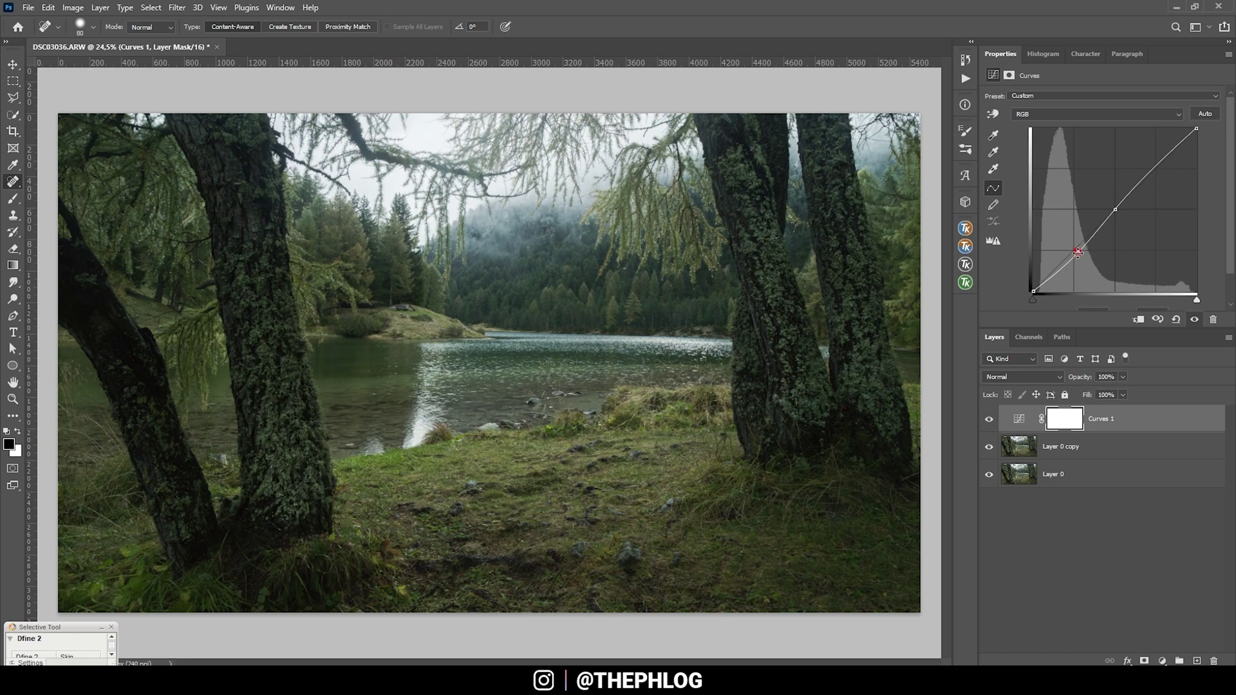
pyautogui.click(1030, 289)
pyautogui.moveTo(1153, 169); pyautogui.dragTo(1151, 164)
pyautogui.click(1065, 419)
# Step: Paint Curves 1's mask black with a large brush across the sky and top-left trees, then add an empty layer
pyautogui.press('b')
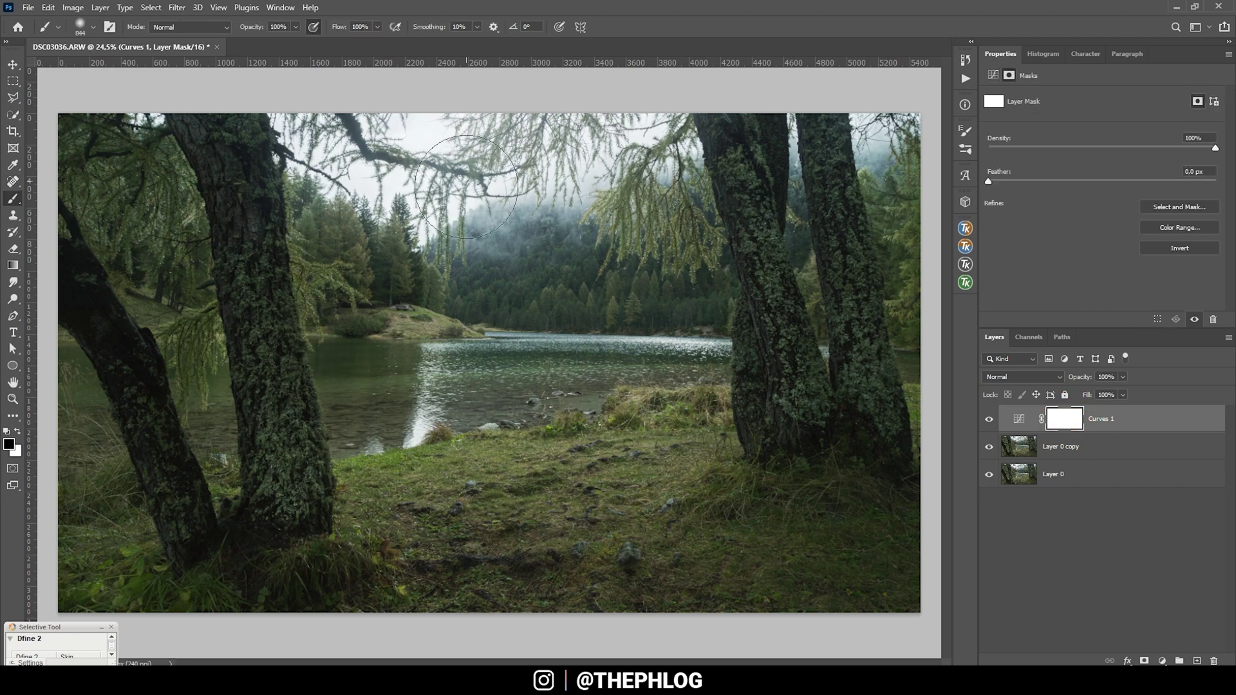
pyautogui.press(']')
pyautogui.press(']')
pyautogui.press(']')
pyautogui.press(']')
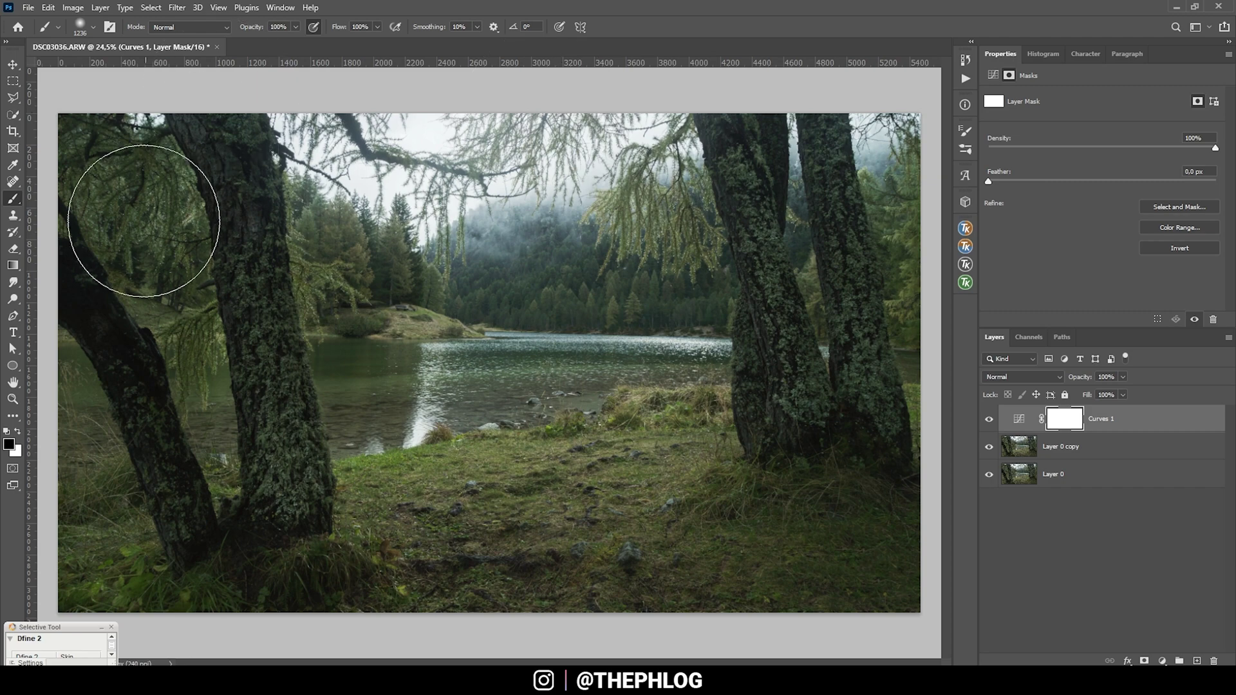
pyautogui.moveTo(238, 141)
pyautogui.mouseDown()
pyautogui.moveTo(333, 130)
pyautogui.moveTo(387, 163)
pyautogui.moveTo(439, 134)
pyautogui.moveTo(434, 148)
pyautogui.moveTo(495, 146)
pyautogui.moveTo(524, 124)
pyautogui.moveTo(621, 140)
pyautogui.mouseUp()
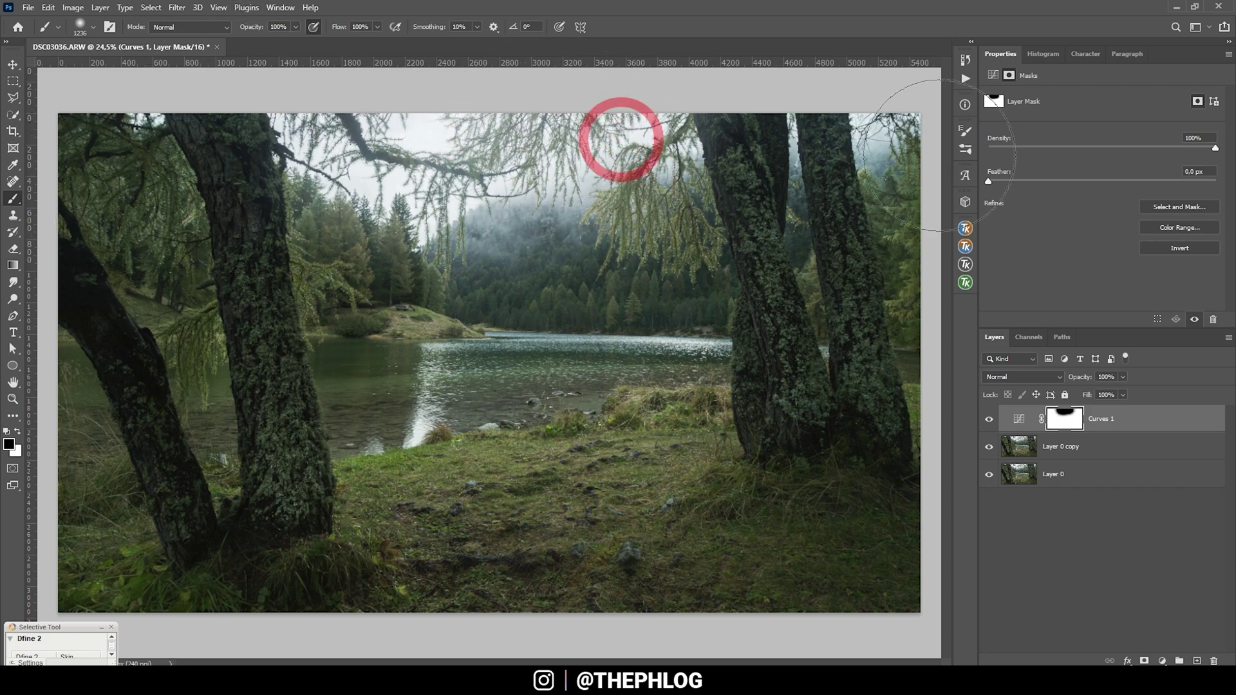
pyautogui.click(132, 116)
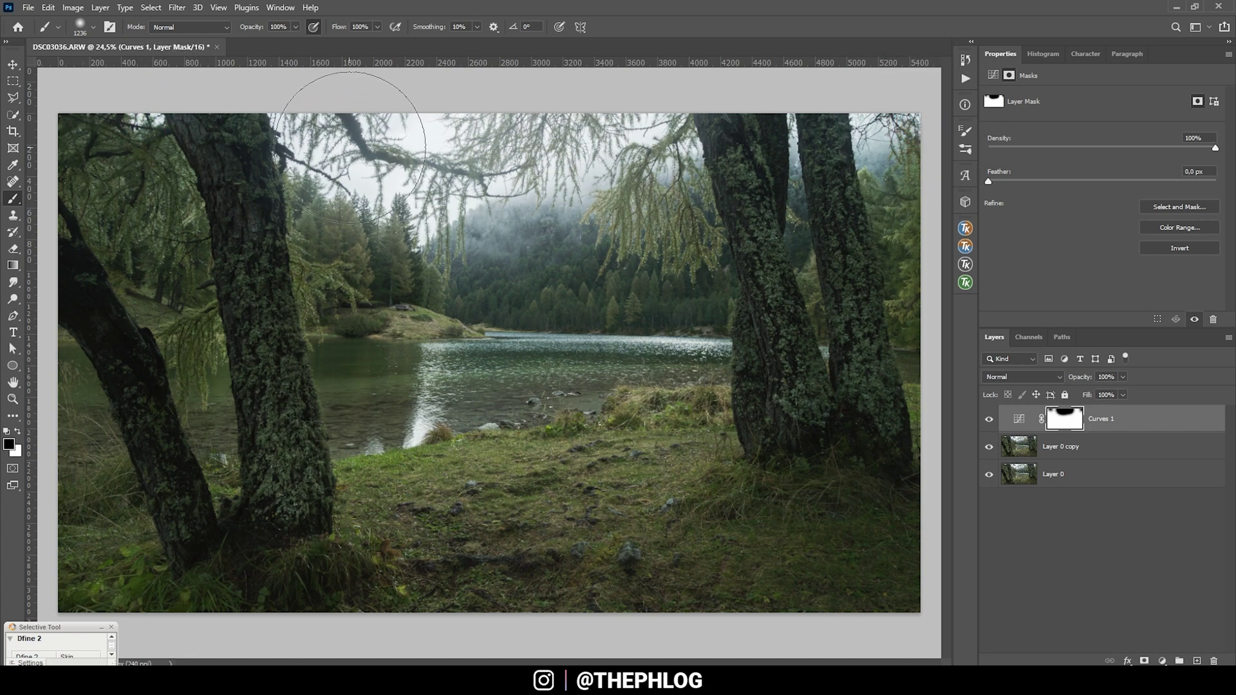
pyautogui.click(593, 162)
pyautogui.click(1196, 660)
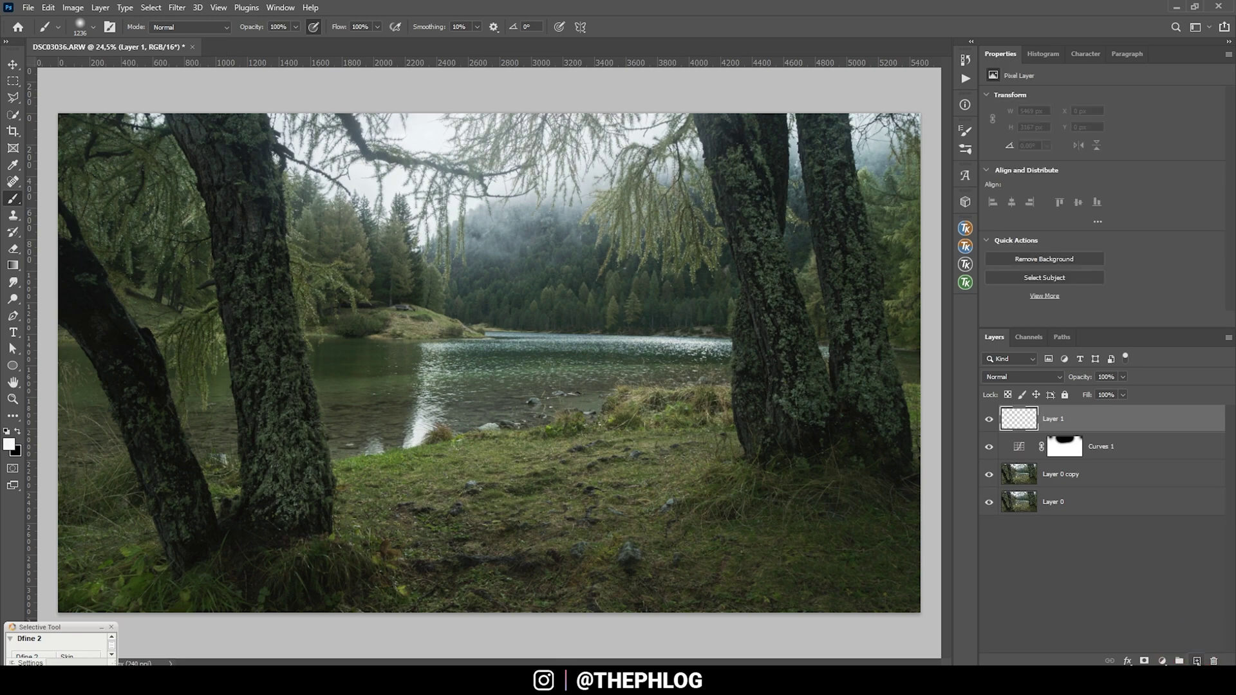
# Step: Set Layer 1 to Soft Light, make the foreground white, and lower brush opacity to about 9%
pyautogui.click(1016, 377)
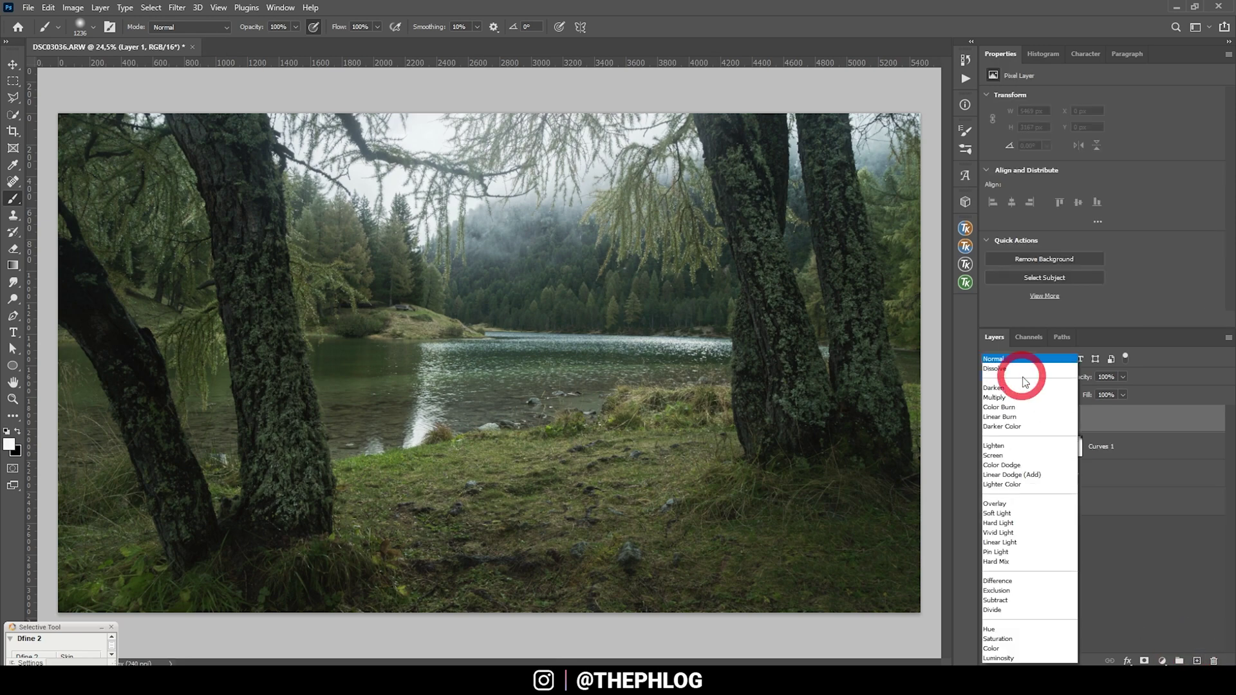
pyautogui.click(1034, 514)
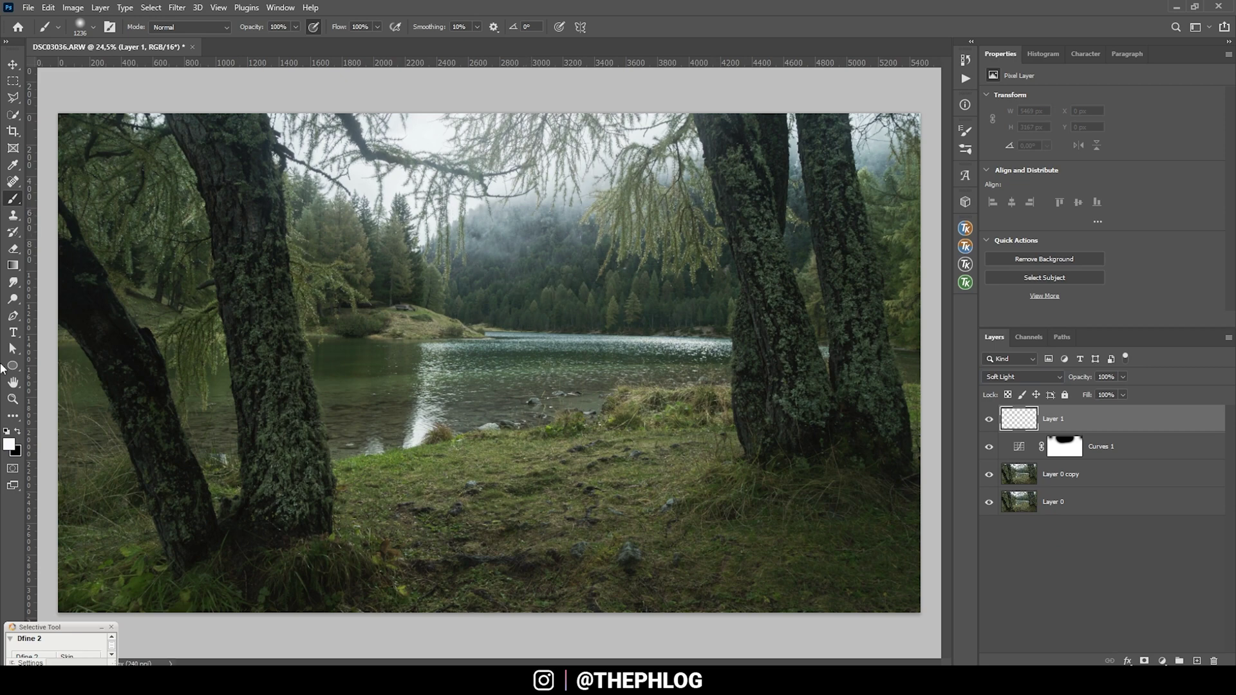
pyautogui.click(9, 442)
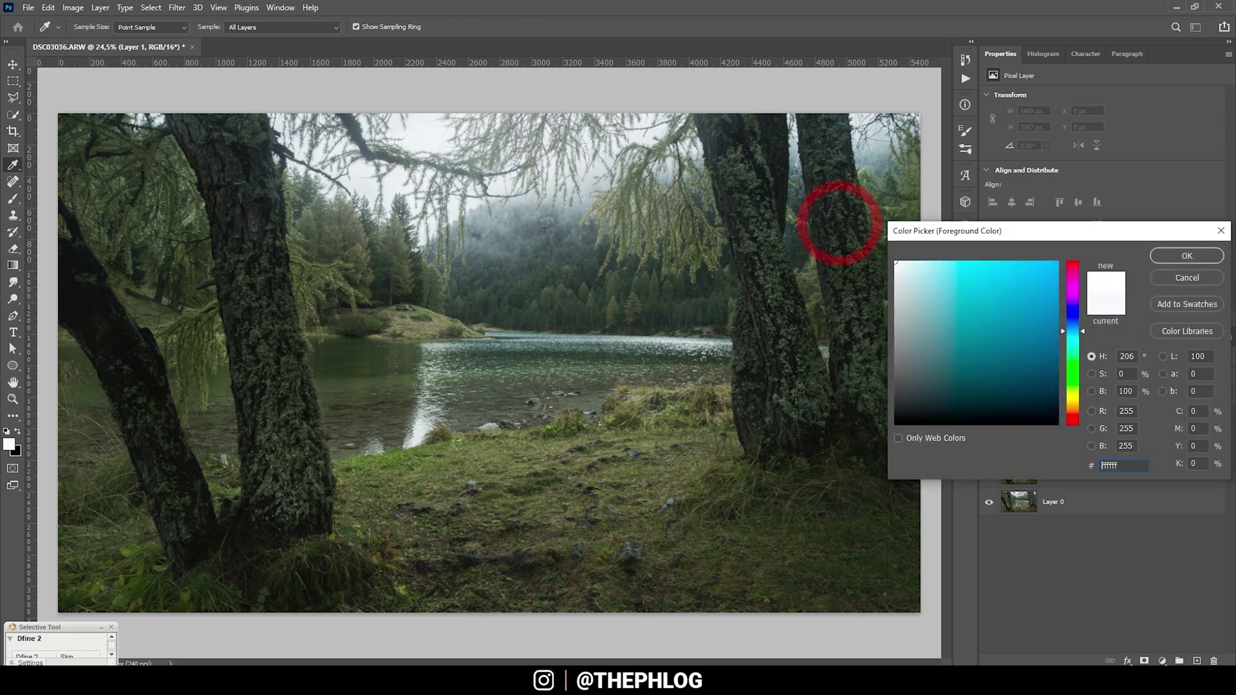
pyautogui.click(1186, 256)
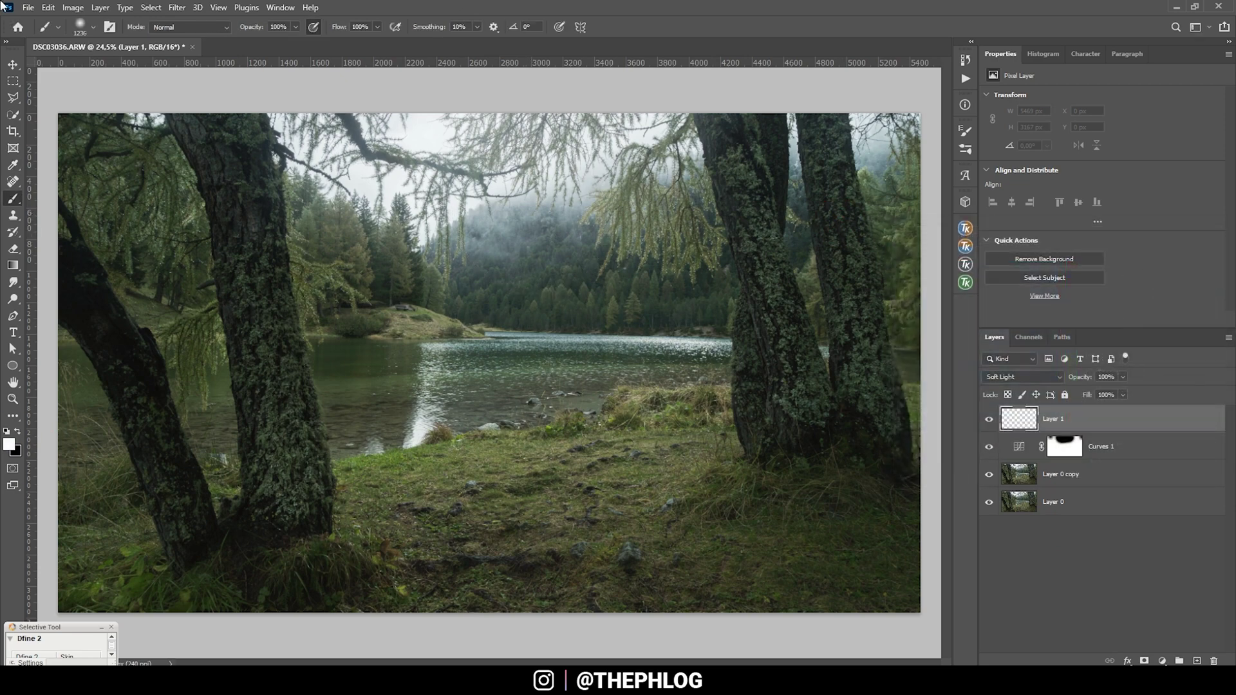
pyautogui.click(295, 28)
pyautogui.moveTo(247, 44); pyautogui.dragTo(247, 44)
# Step: Enlarge the soft brush and paint faint white across the treetops at the top of the photo
pyautogui.moveTo(397, 209); pyautogui.dragTo(454, 199)
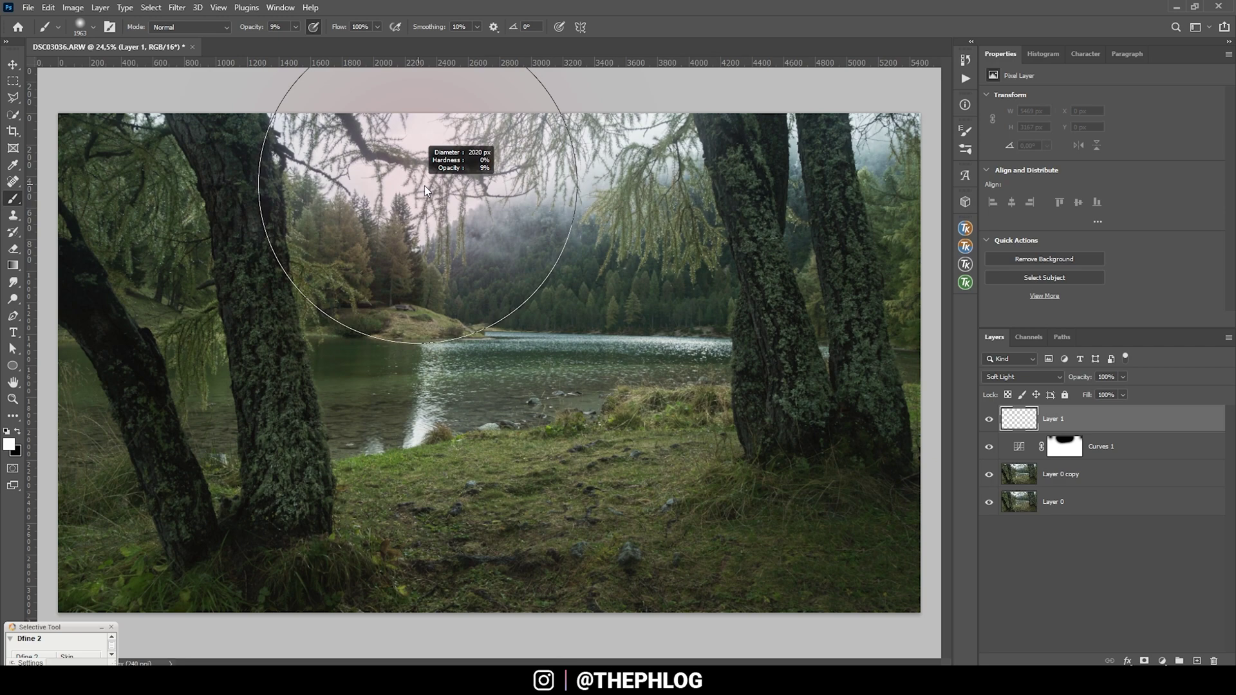
pyautogui.click(350, 166)
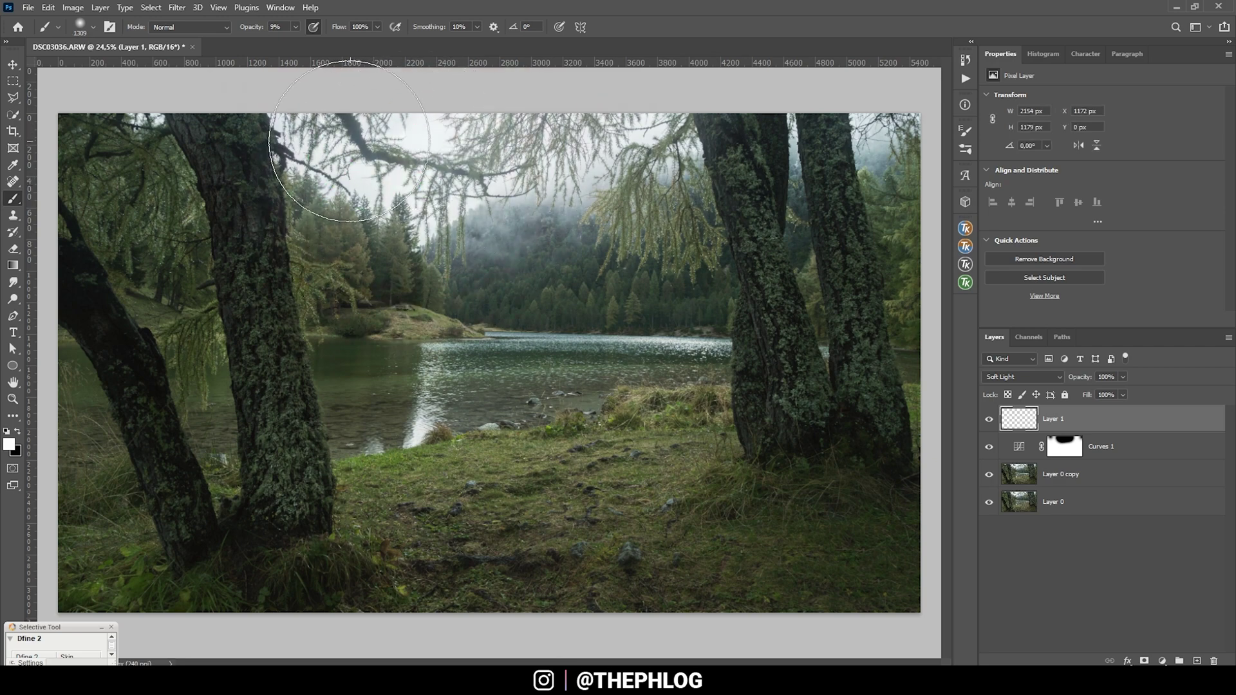
pyautogui.moveTo(349, 142)
pyautogui.mouseDown()
pyautogui.moveTo(302, 161)
pyautogui.moveTo(386, 122)
pyautogui.moveTo(525, 122)
pyautogui.moveTo(594, 150)
pyautogui.moveTo(637, 113)
pyautogui.moveTo(728, 270)
pyautogui.mouseUp()
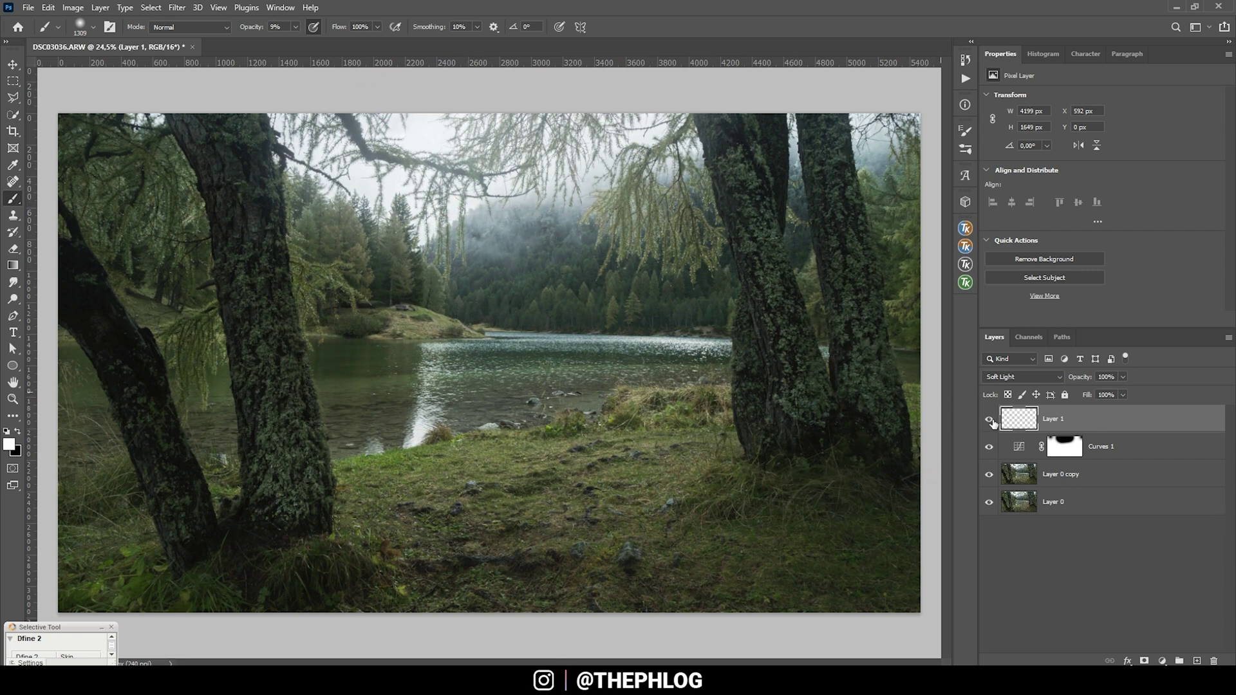
# Step: Select all four layers, merge them with Ctrl+E into Layer 1, and open the Filter menu
pyautogui.keyDown('shift'); pyautogui.click(1063, 507); pyautogui.keyUp('shift')
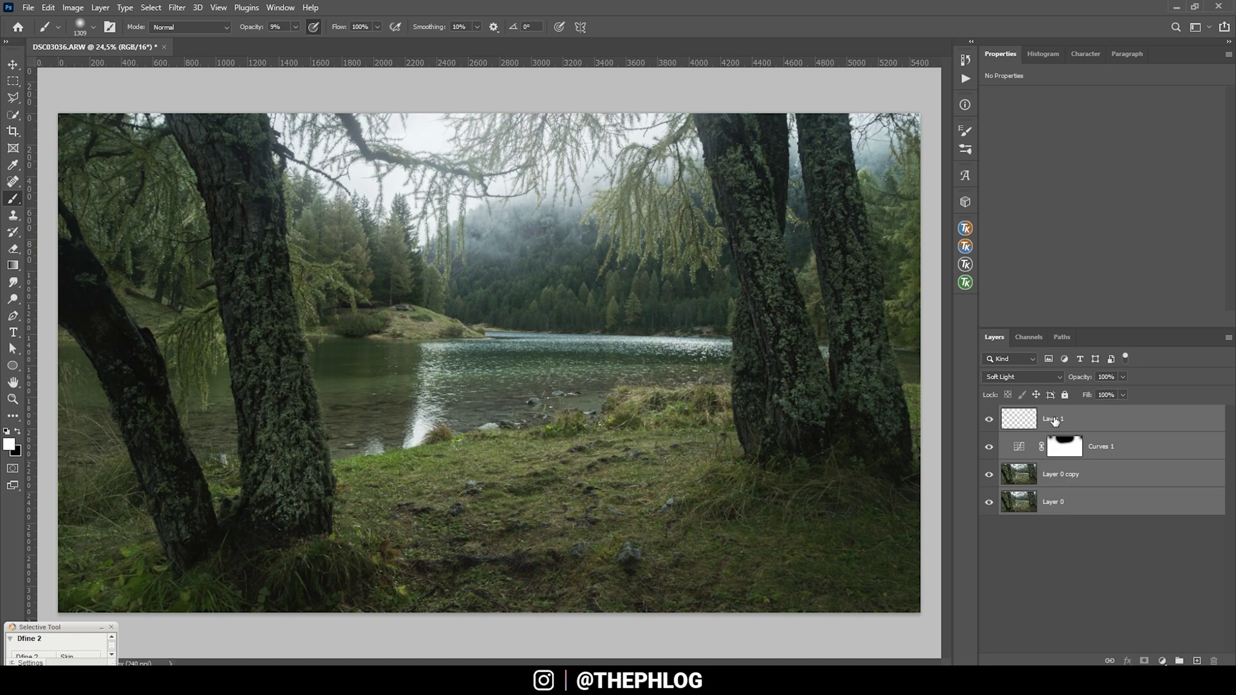
pyautogui.hotkey('ctrl', 'e')
pyautogui.click(176, 7)
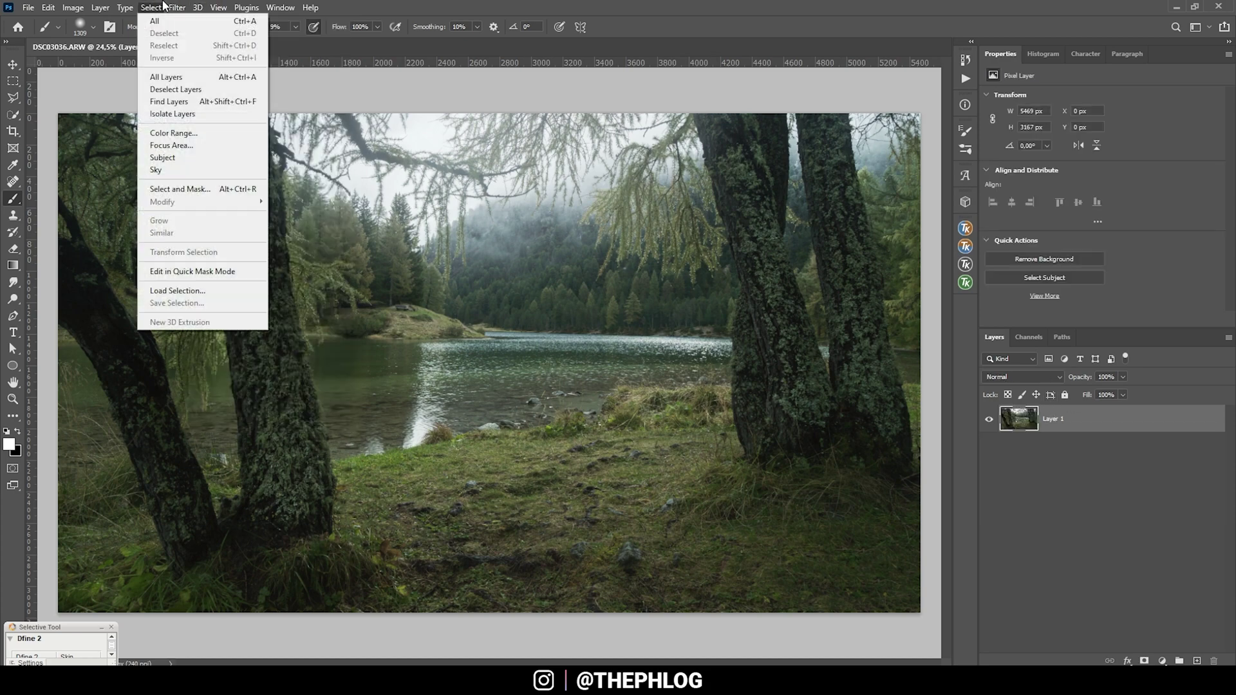
# Step: Apply Color Efex Pro 4's Classical Soft Focus filter using the Diffusion 2 method
pyautogui.moveTo(258, 302)
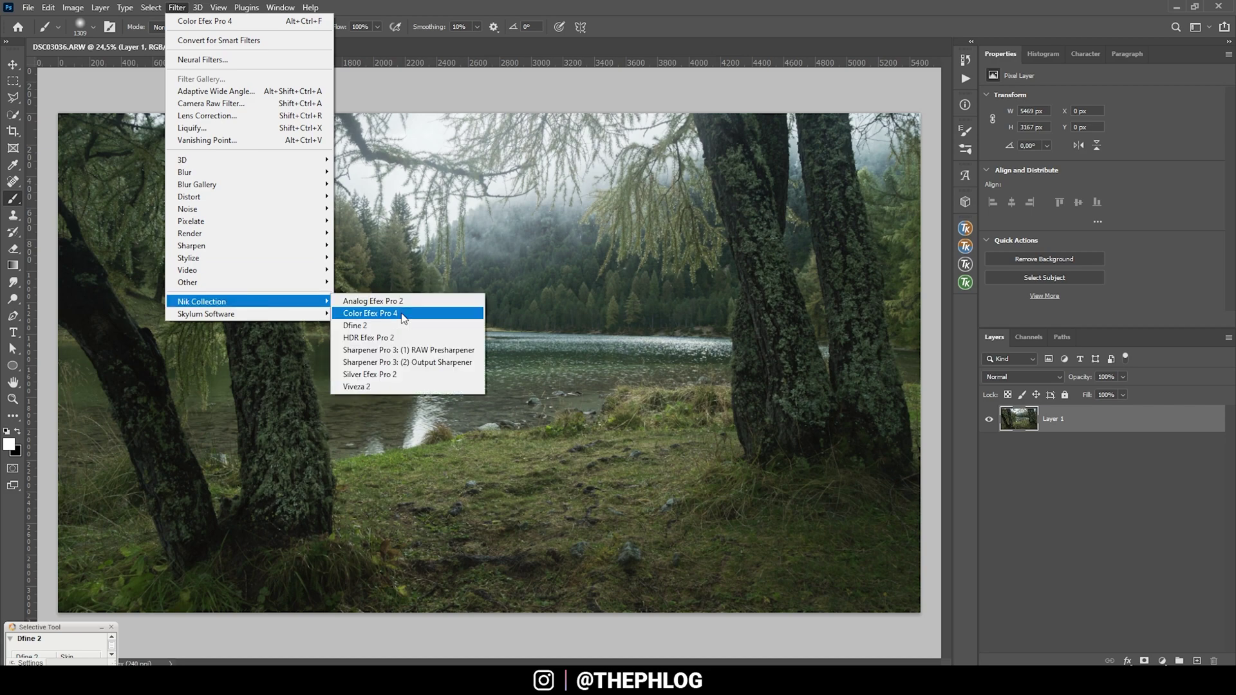
pyautogui.click(402, 315)
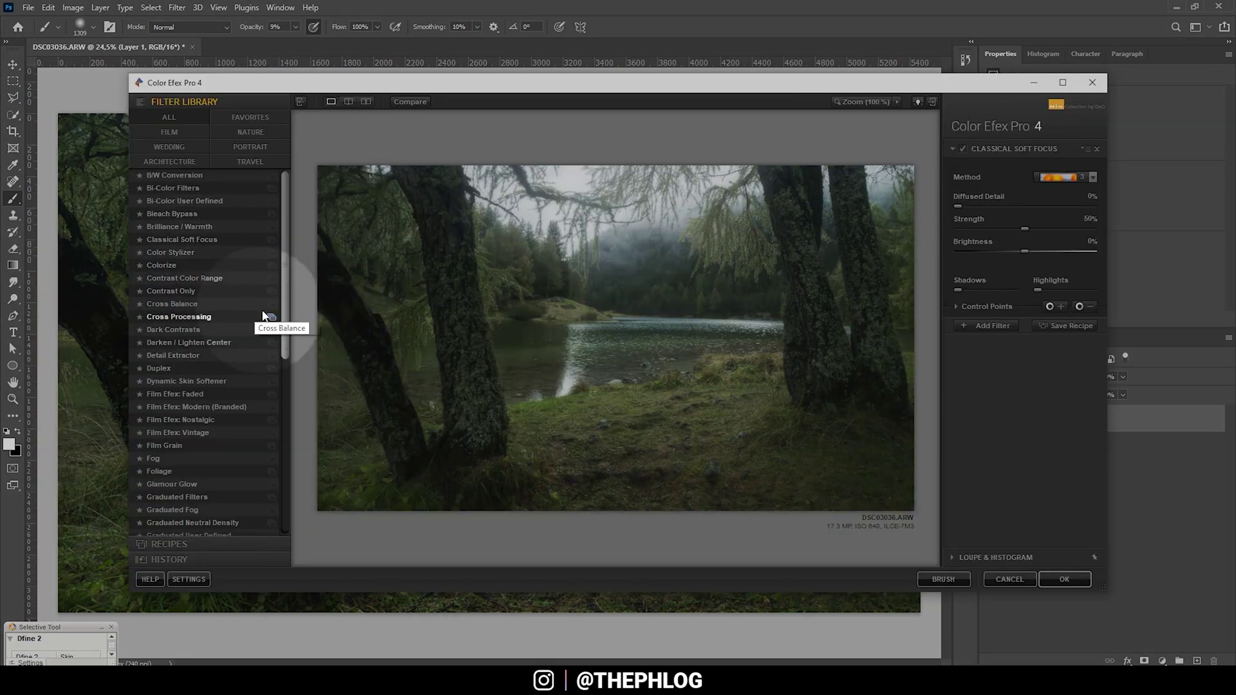
pyautogui.click(204, 240)
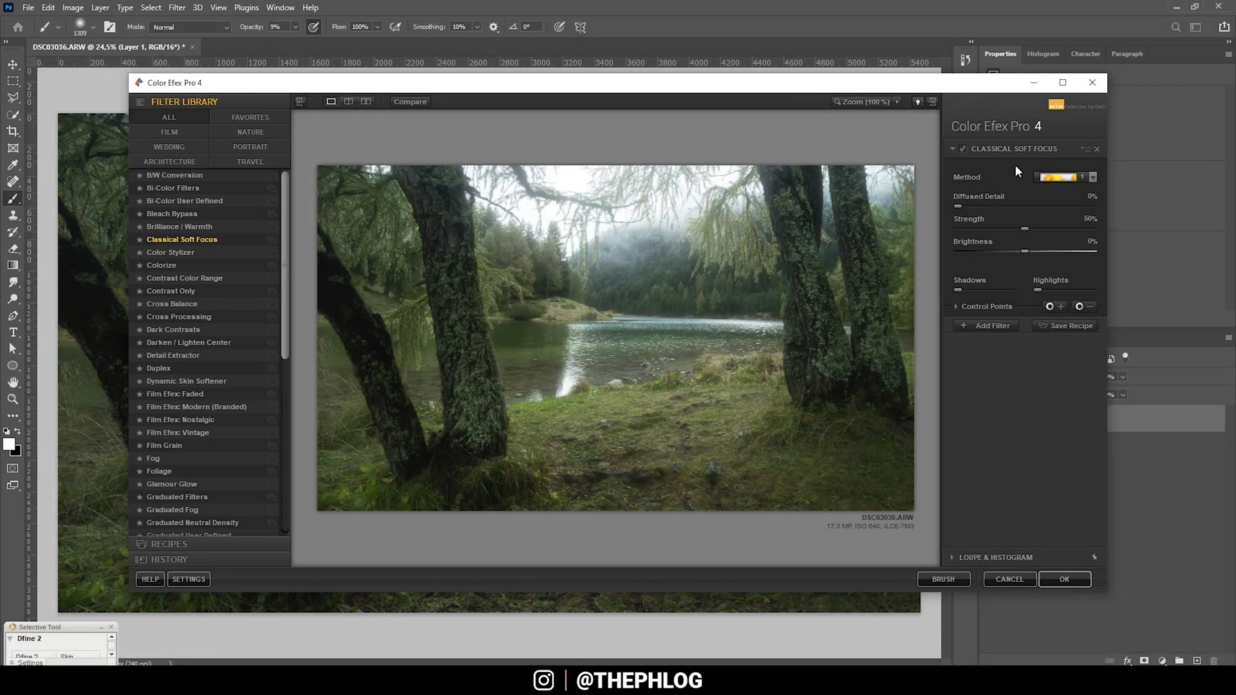
pyautogui.click(1059, 177)
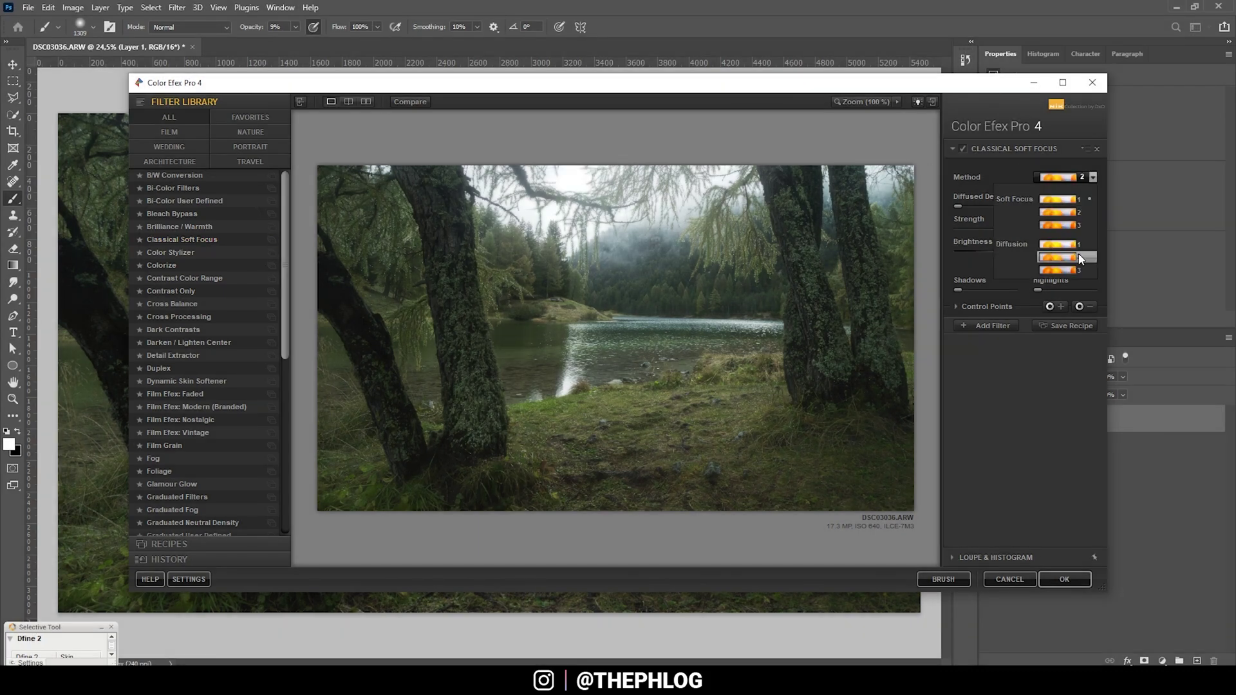
pyautogui.click(1081, 258)
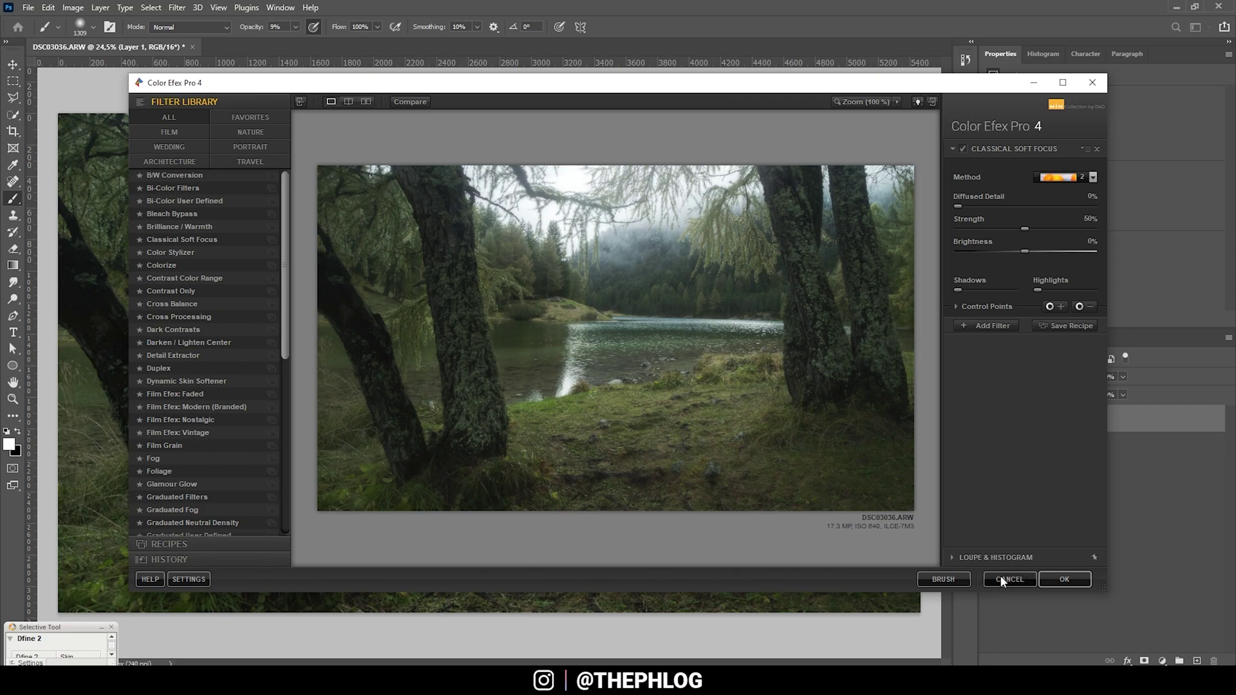
pyautogui.click(1064, 579)
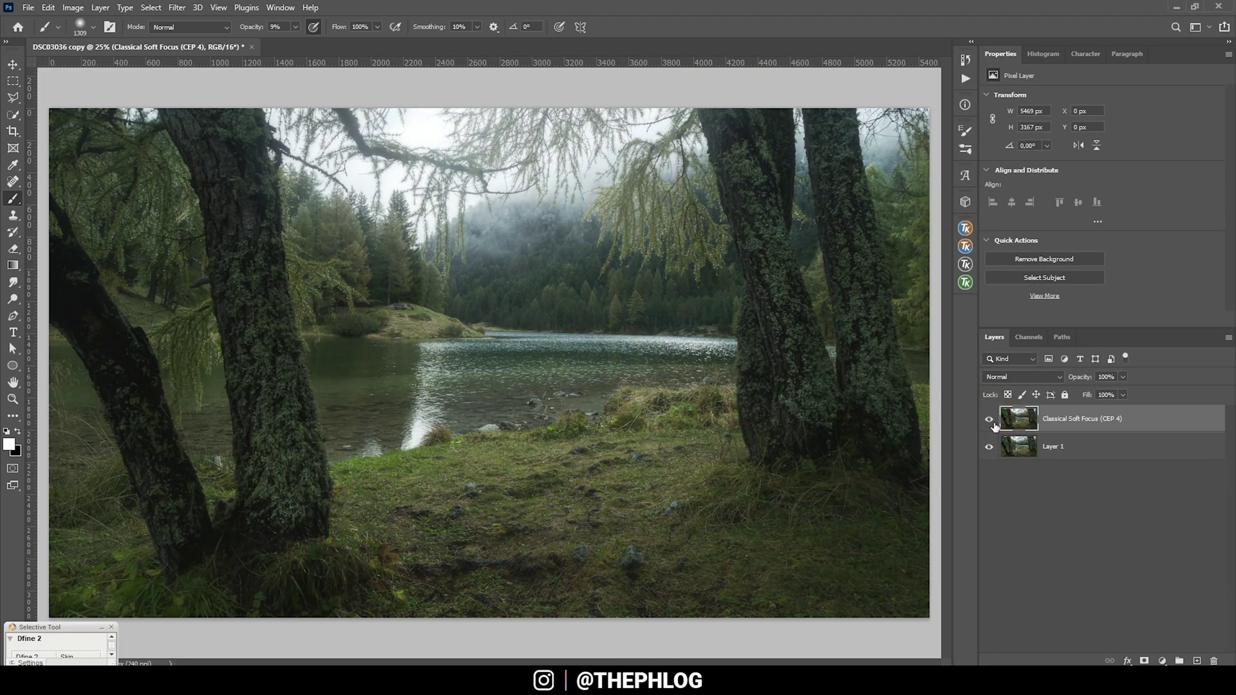
# Step: Compare the soft-focus layer on and off, add a white layer mask, and set brush opacity to 100%
pyautogui.click(990, 419)
pyautogui.click(990, 419)
pyautogui.click(1146, 662)
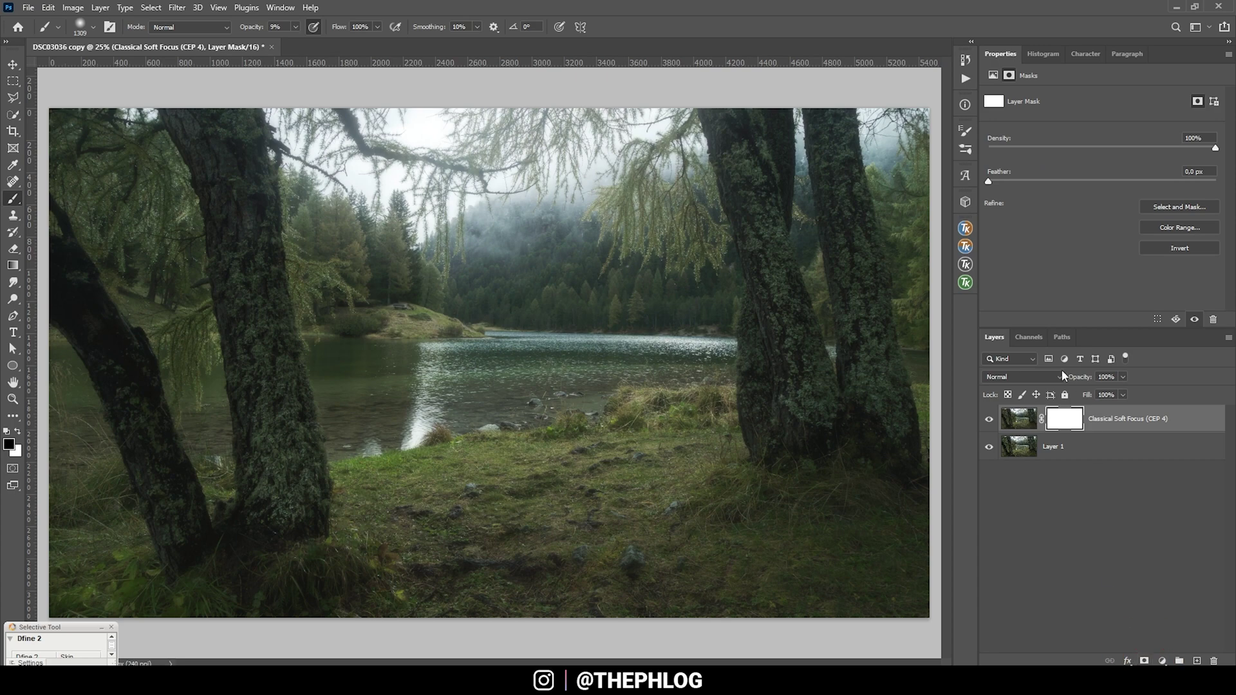
pyautogui.click(296, 26)
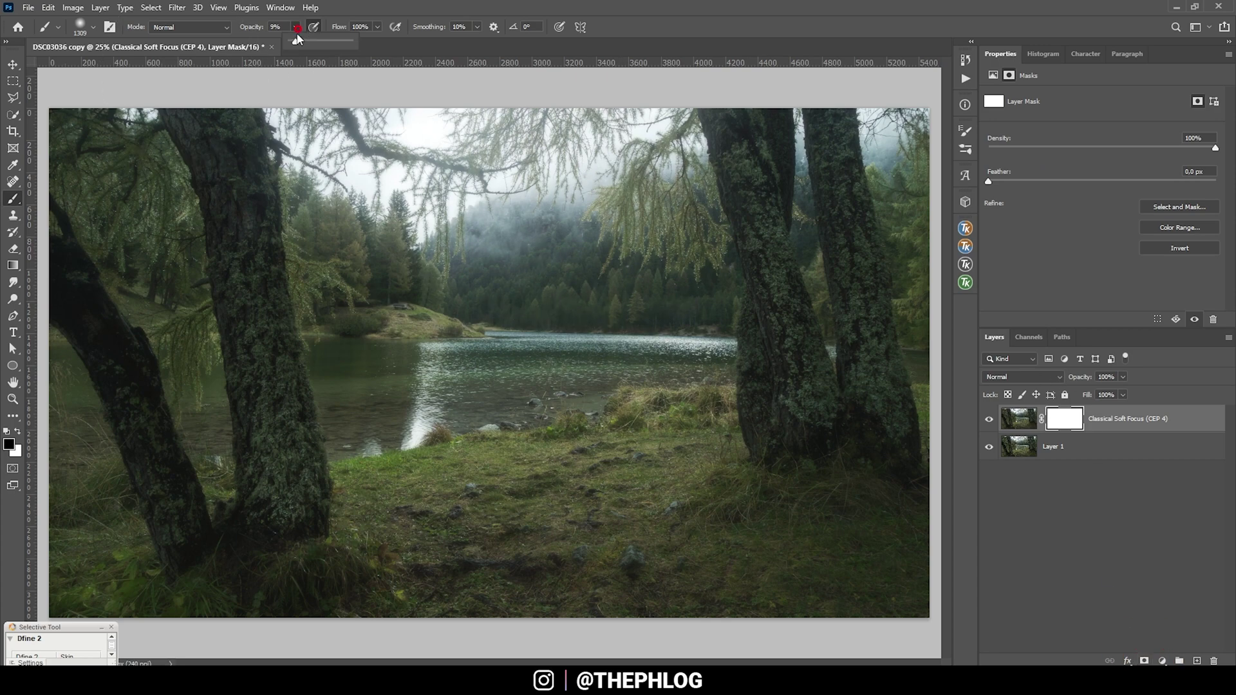
pyautogui.moveTo(295, 41); pyautogui.dragTo(627, 7)
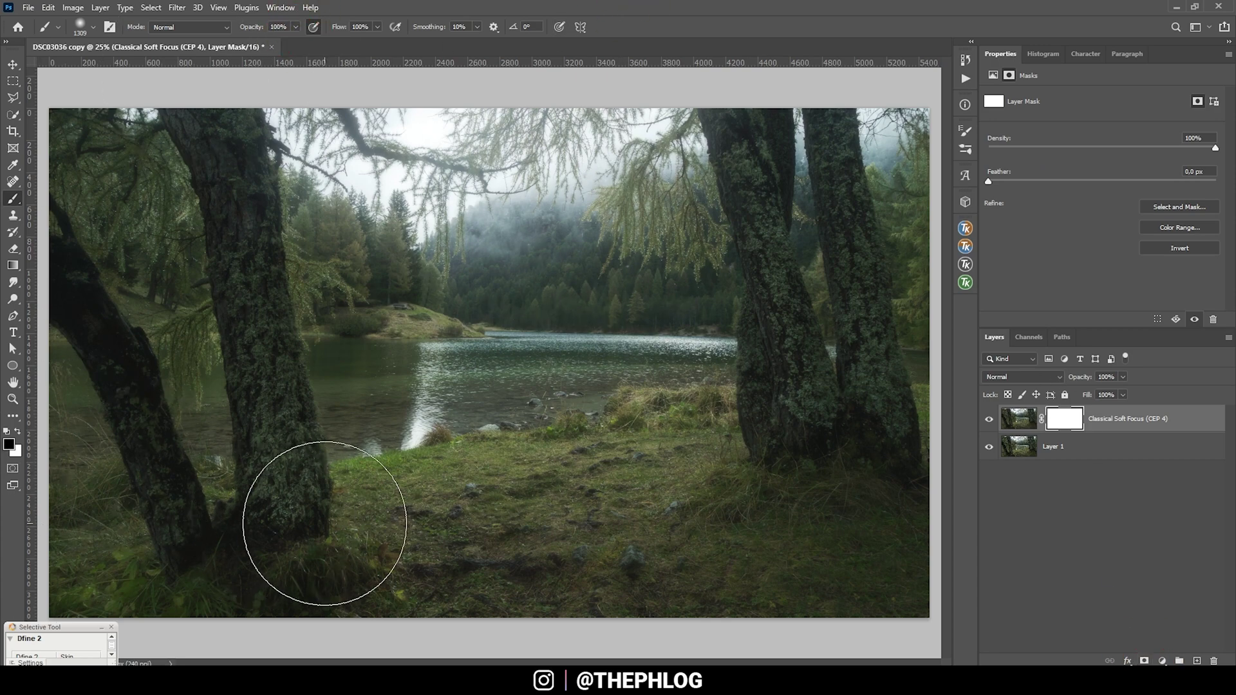
# Step: Paint black on the mask over the lower-left tree base, grass, left trunk and lower trunk, then compare
pyautogui.click(310, 517)
pyautogui.moveTo(311, 517)
pyautogui.mouseDown()
pyautogui.moveTo(132, 533)
pyautogui.moveTo(372, 552)
pyautogui.moveTo(130, 541)
pyautogui.moveTo(248, 583)
pyautogui.moveTo(543, 552)
pyautogui.moveTo(682, 519)
pyautogui.moveTo(744, 588)
pyautogui.moveTo(915, 612)
pyautogui.moveTo(624, 588)
pyautogui.moveTo(762, 543)
pyautogui.moveTo(618, 485)
pyautogui.moveTo(385, 539)
pyautogui.mouseUp()
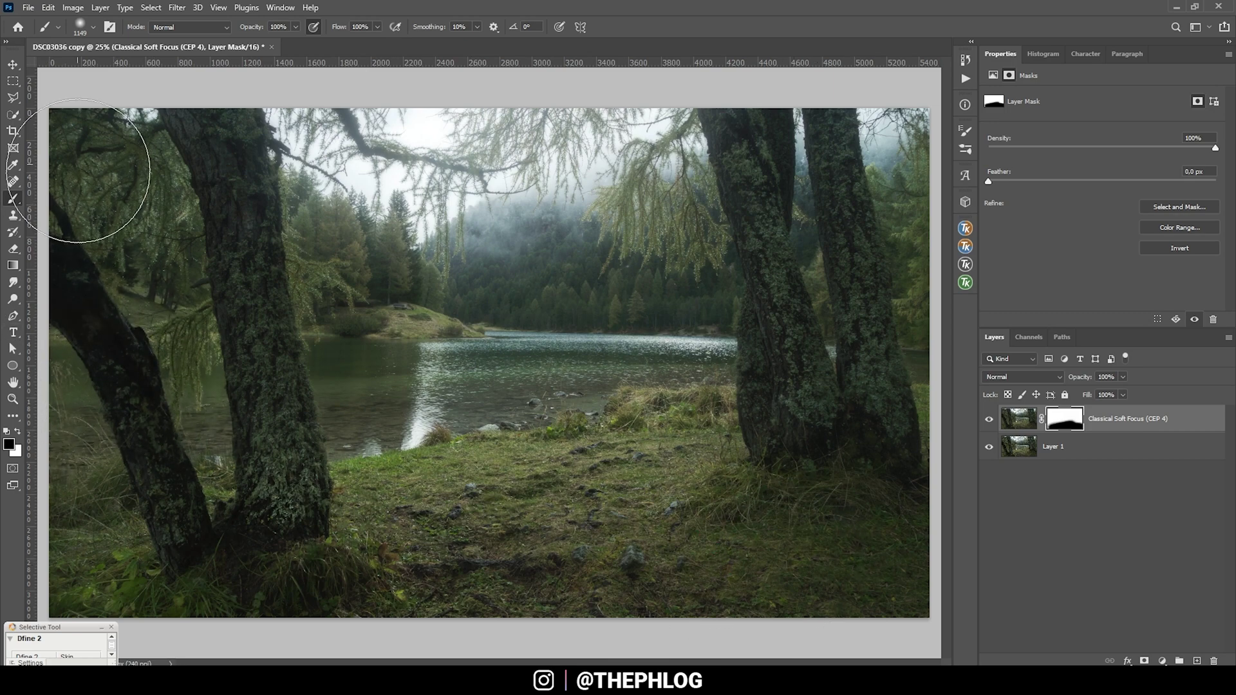
pyautogui.moveTo(70, 232)
pyautogui.mouseDown()
pyautogui.moveTo(97, 391)
pyautogui.moveTo(130, 391)
pyautogui.moveTo(143, 463)
pyautogui.mouseUp()
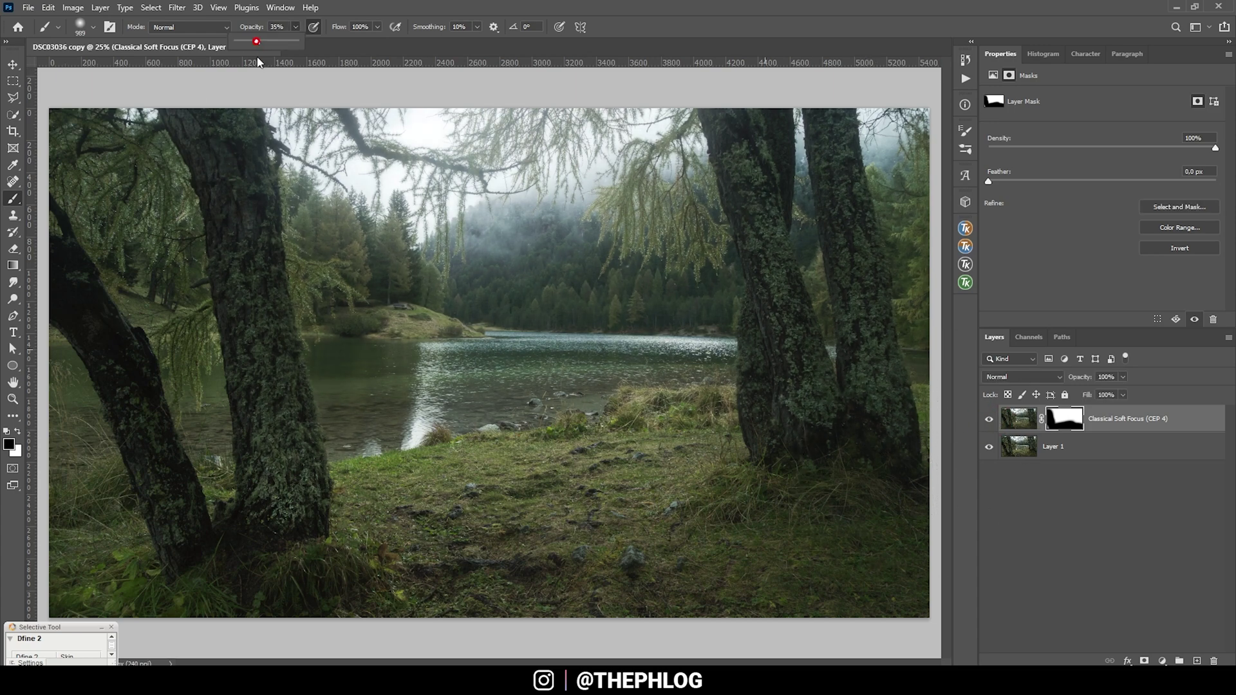
pyautogui.moveTo(270, 205); pyautogui.dragTo(238, 200)
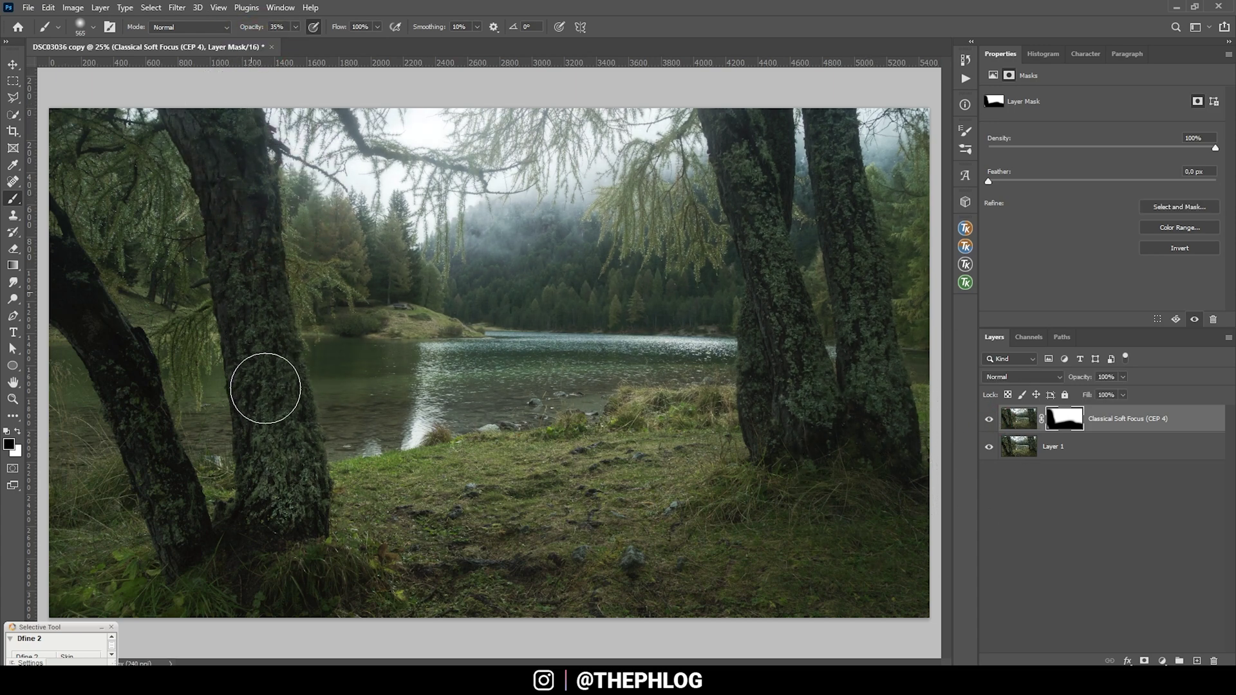
pyautogui.click(280, 469)
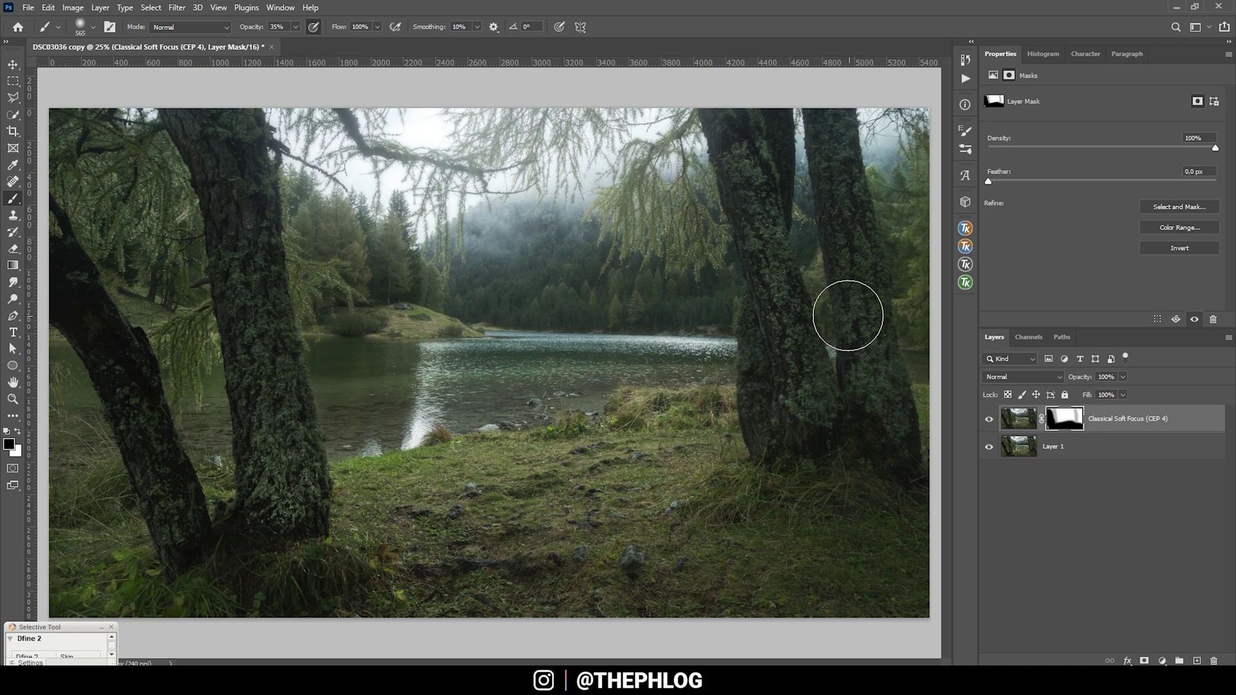
pyautogui.click(988, 420)
pyautogui.click(989, 420)
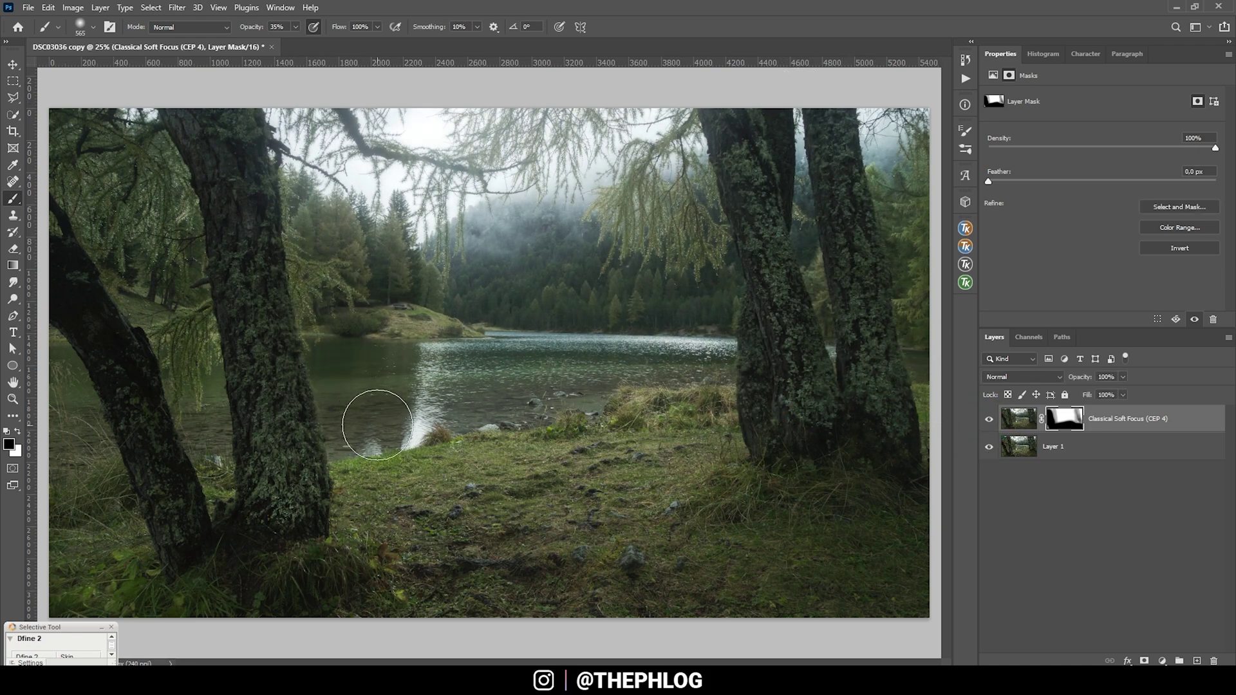
# Step: Merge Layer 1 into the Classical Soft Focus layer and add a Curves adjustment layer
pyautogui.click(1061, 452)
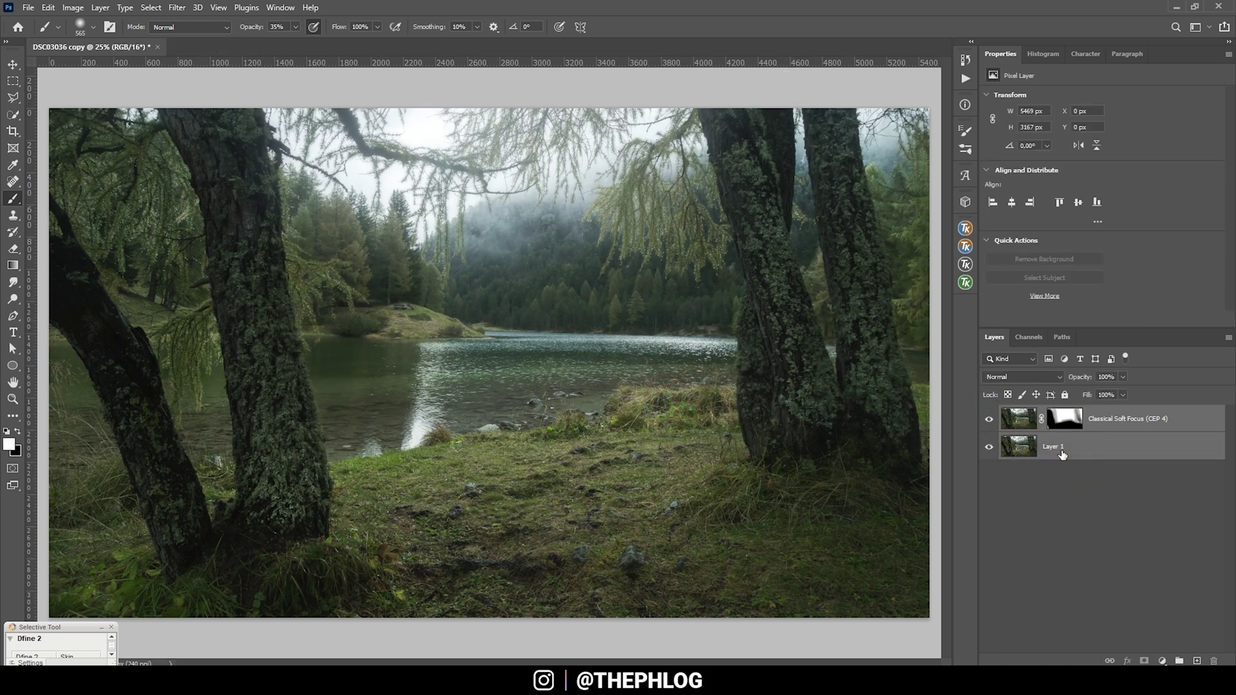
pyautogui.hotkey('ctrl', 'e')
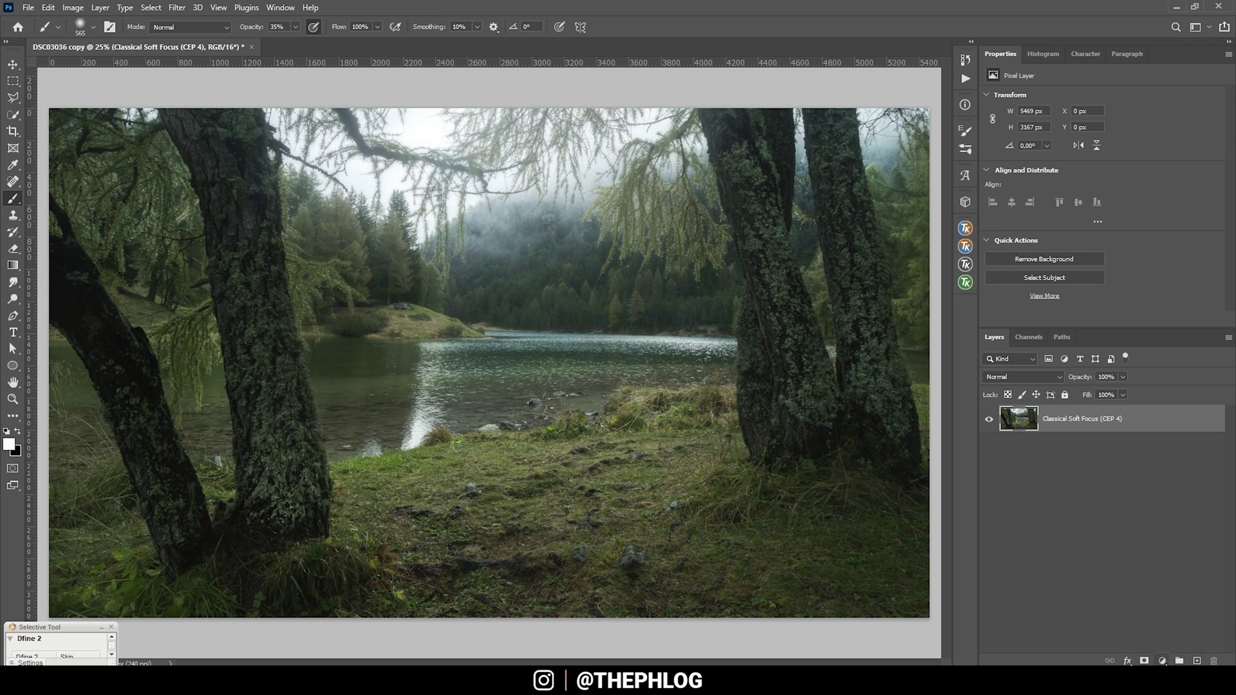
pyautogui.click(1162, 662)
pyautogui.click(1155, 500)
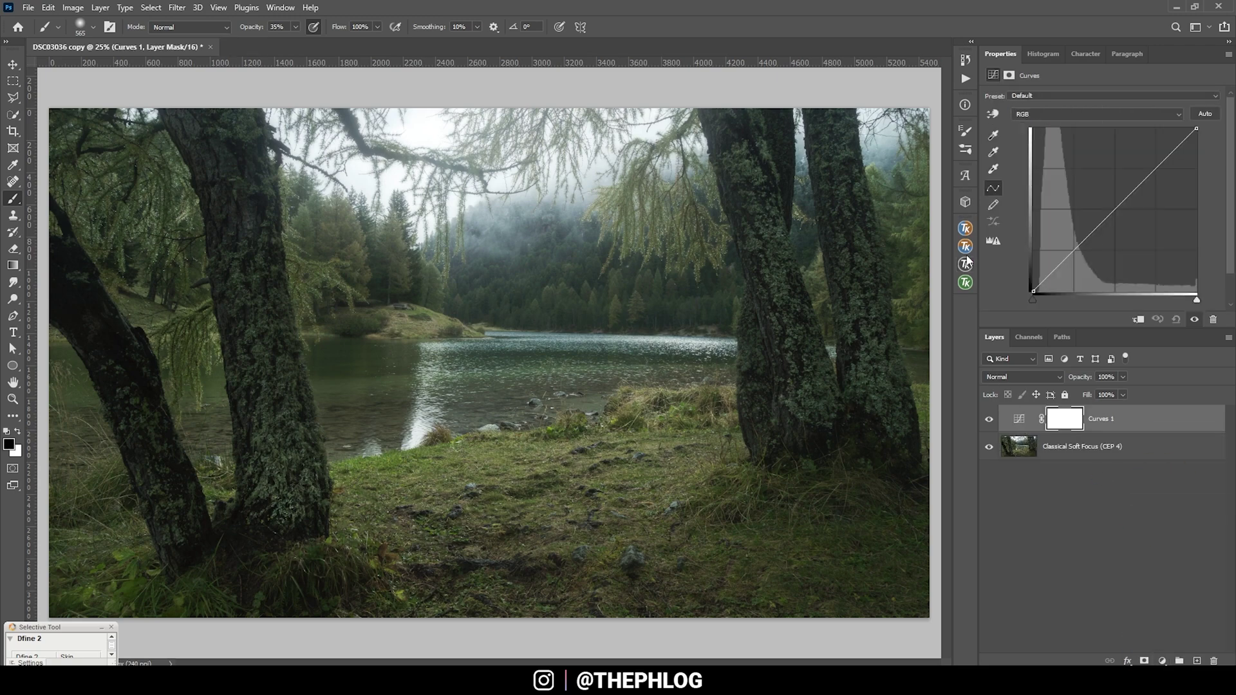
# Step: Bow the curve upward with two points to brighten midtones, compare, and select its mask
pyautogui.moveTo(1114, 209); pyautogui.dragTo(1101, 197)
pyautogui.click(1085, 222)
pyautogui.click(989, 420)
pyautogui.click(989, 419)
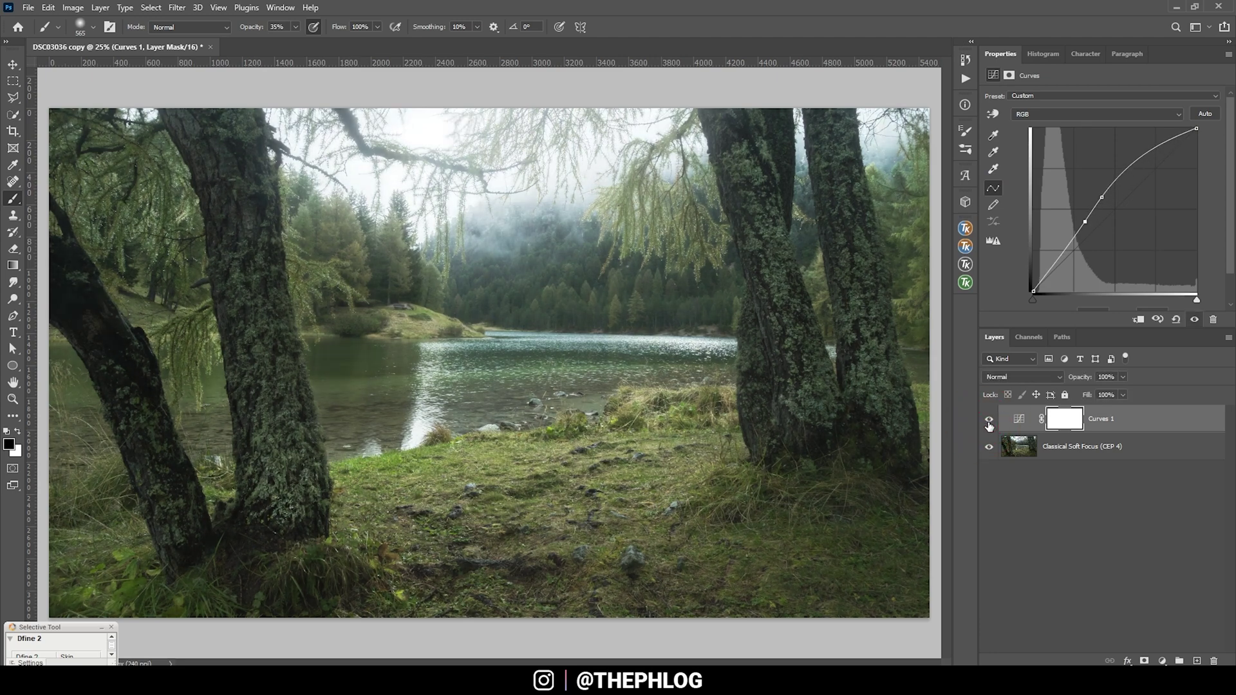
pyautogui.click(1064, 425)
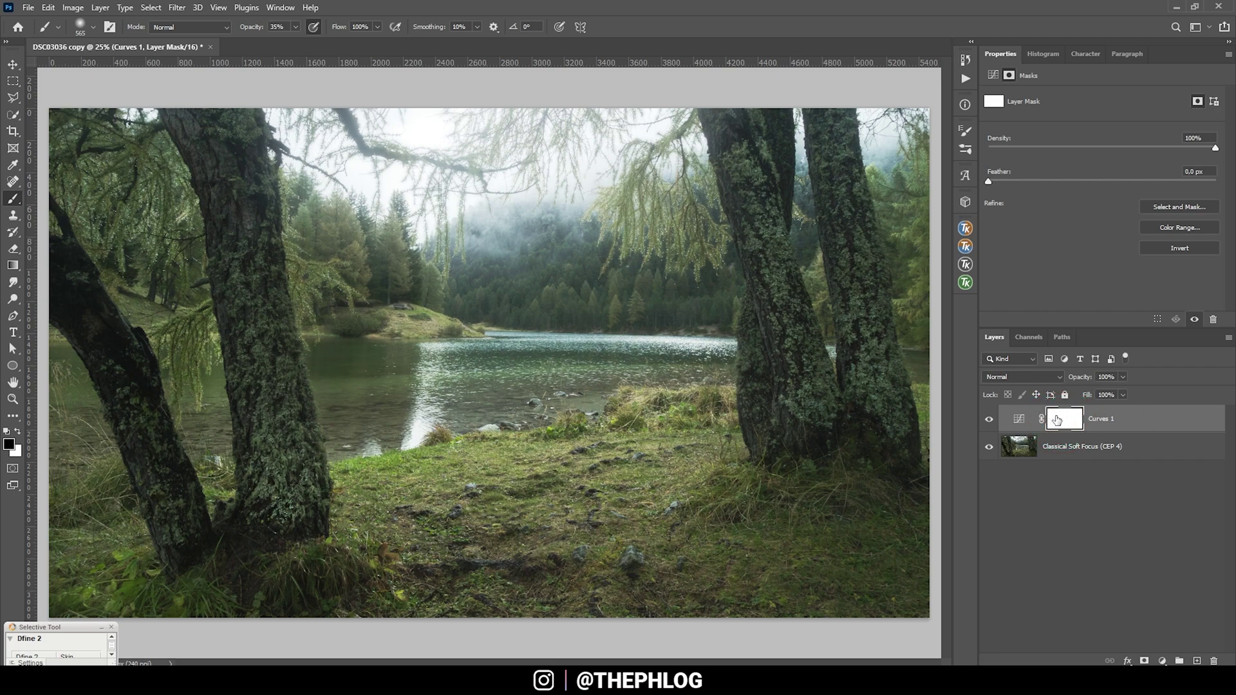
# Step: At 100% opacity, paint the Curves 1 mask black over upper branches, sky and upper-left foliage using 781–1477 px brushes
pyautogui.press('0')
pyautogui.keyDown('alt'); pyautogui.rightClick(456, 221); pyautogui.keyUp('alt')
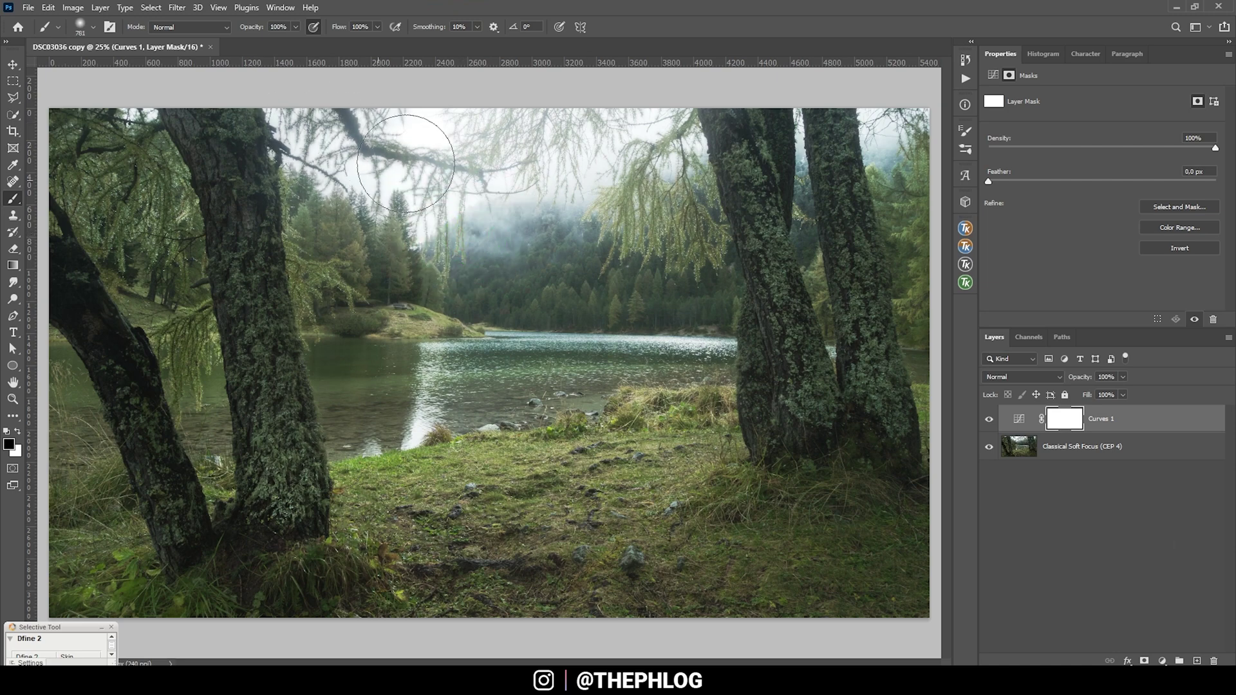
pyautogui.moveTo(406, 163)
pyautogui.mouseDown()
pyautogui.moveTo(471, 129)
pyautogui.moveTo(468, 116)
pyautogui.moveTo(452, 156)
pyautogui.moveTo(564, 101)
pyautogui.moveTo(548, 128)
pyautogui.moveTo(627, 105)
pyautogui.moveTo(644, 155)
pyautogui.mouseUp()
pyautogui.moveTo(862, 155); pyautogui.dragTo(901, 129)
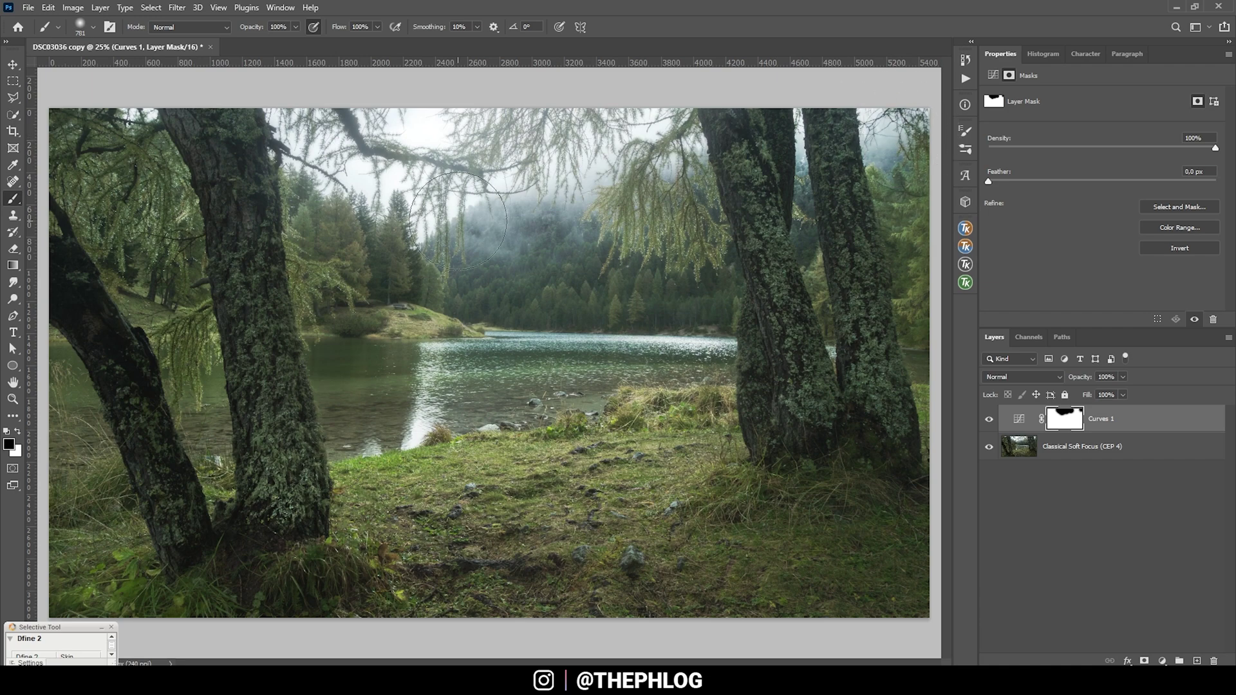
pyautogui.keyDown('alt'); pyautogui.rightClick(418, 315); pyautogui.keyUp('alt')
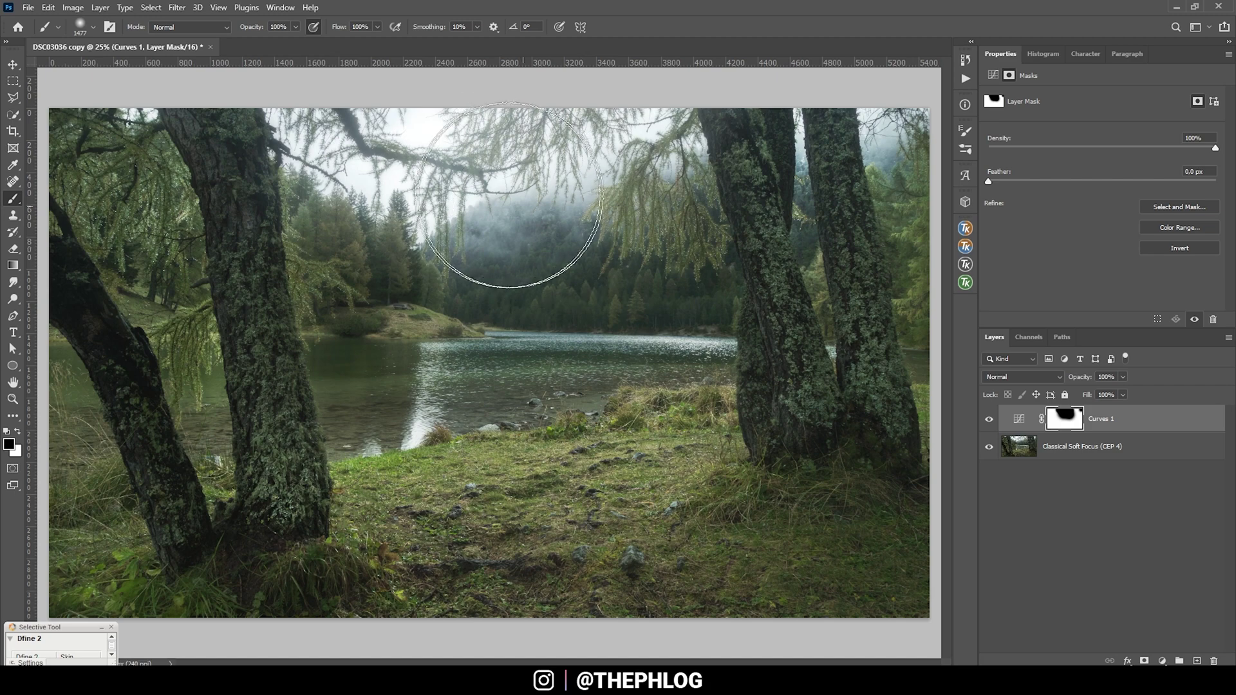
pyautogui.moveTo(74, 151); pyautogui.dragTo(103, 187)
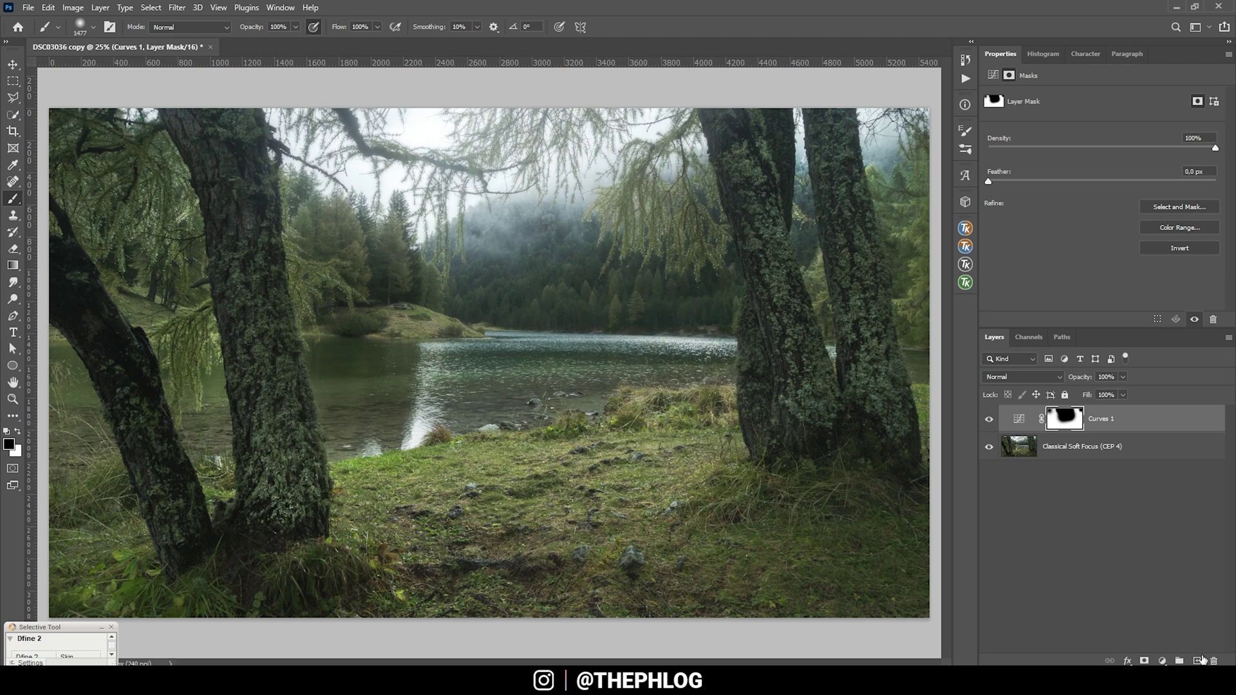
# Step: Add a new Overlay layer and set up a white brush at 18% opacity
pyautogui.click(1197, 661)
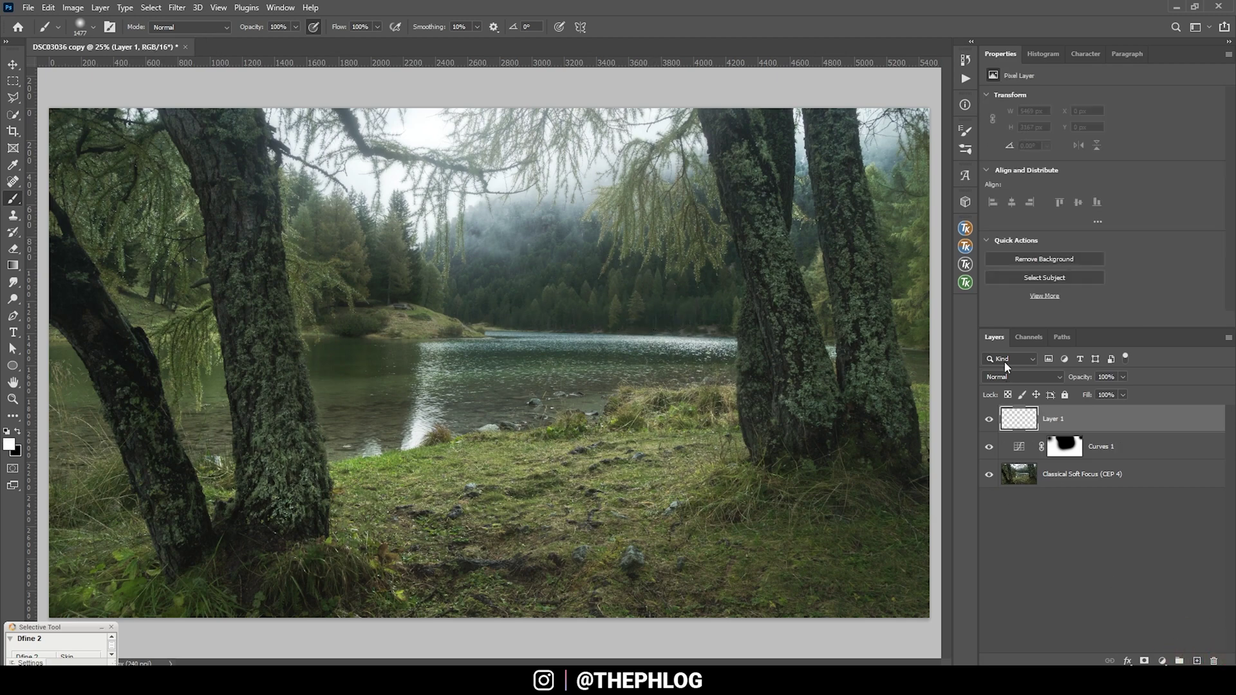
pyautogui.click(1016, 376)
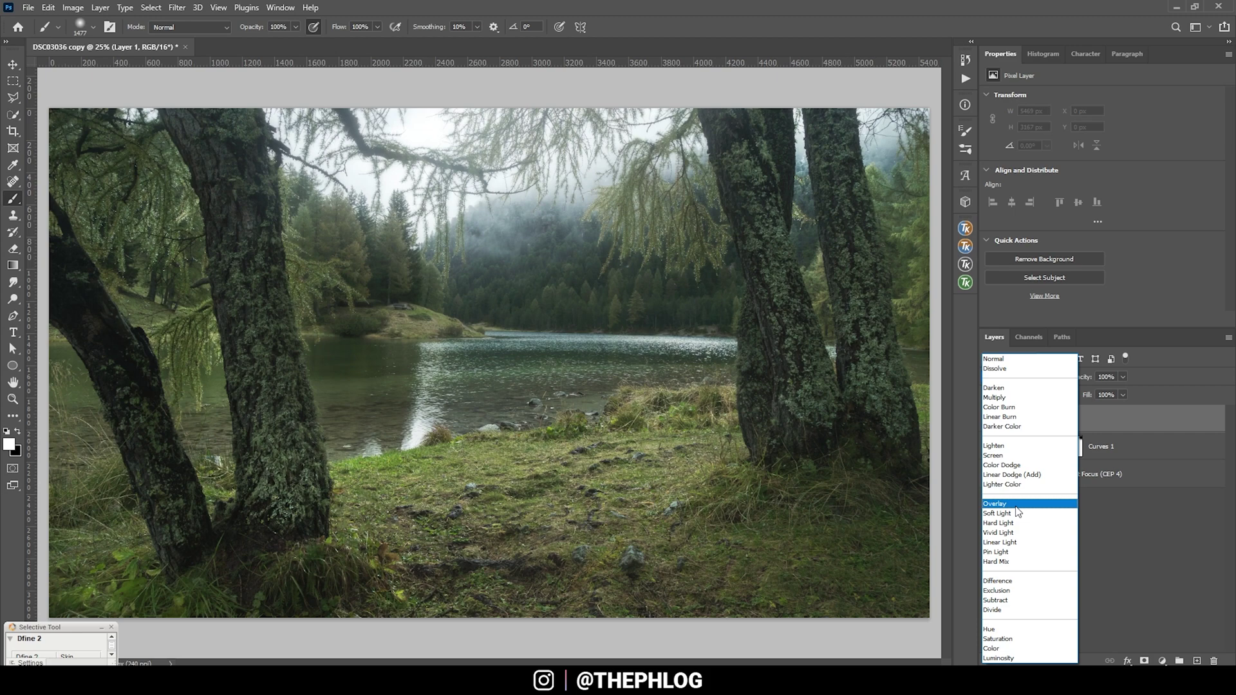
pyautogui.click(995, 503)
pyautogui.click(9, 443)
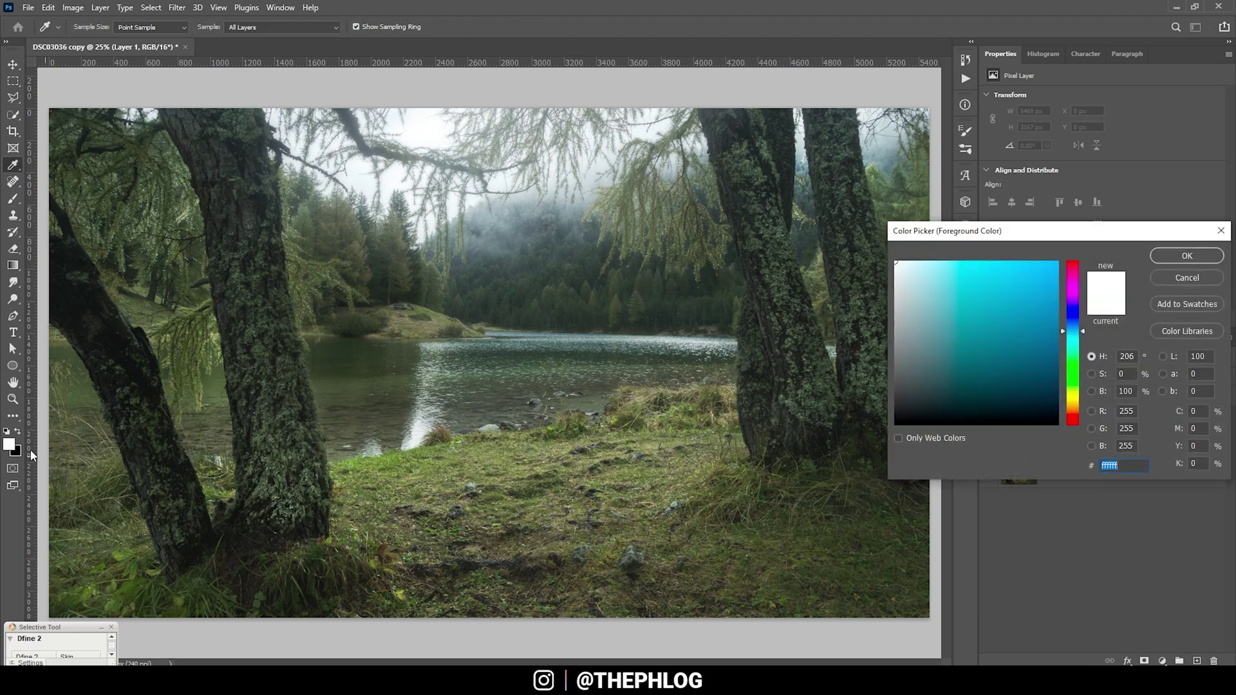
pyautogui.click(1196, 256)
pyautogui.press('b')
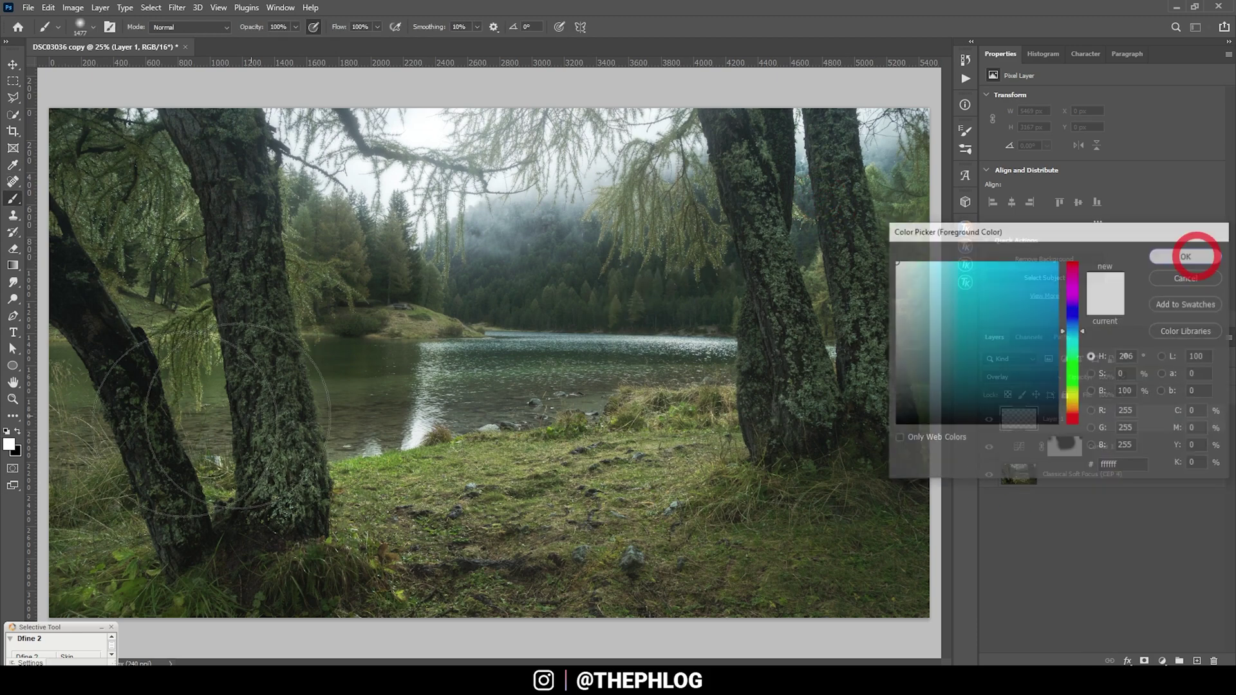
pyautogui.click(296, 26)
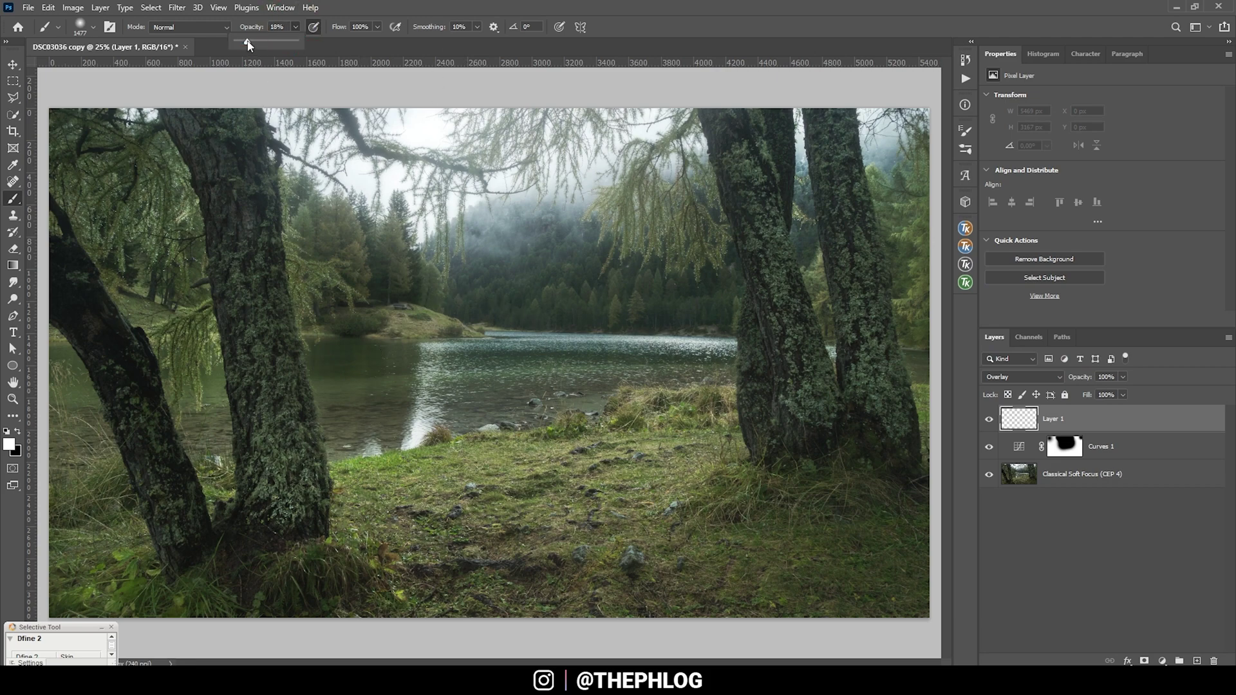
pyautogui.moveTo(248, 44); pyautogui.dragTo(248, 44)
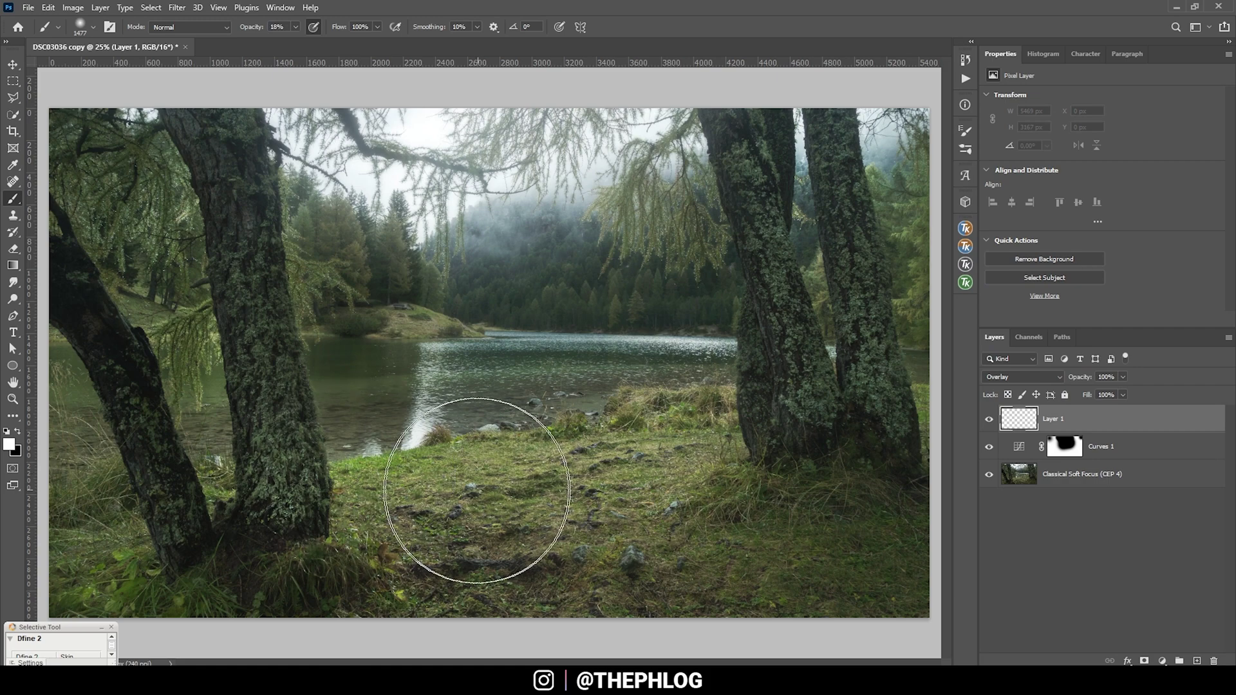
# Step: Paint soft white strokes over the foreground grass, lower-right grass and mossy left trunk
pyautogui.moveTo(427, 412); pyautogui.dragTo(387, 451)
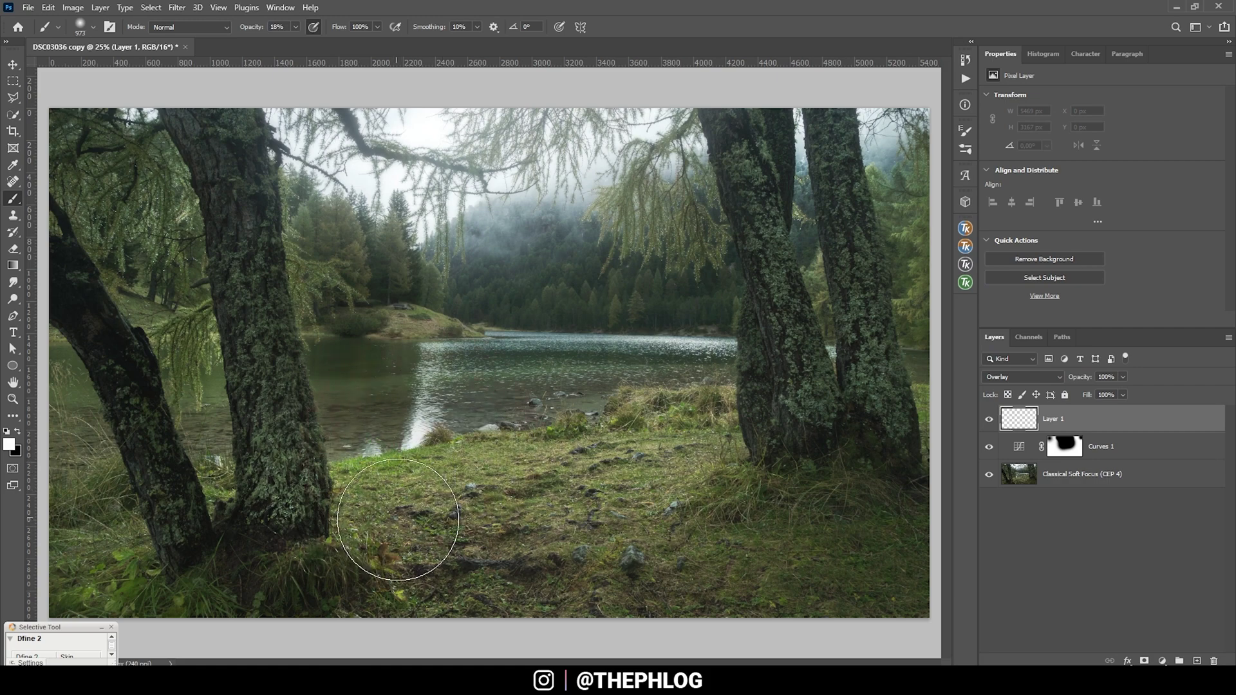
pyautogui.moveTo(398, 519)
pyautogui.mouseDown()
pyautogui.moveTo(338, 578)
pyautogui.moveTo(245, 576)
pyautogui.mouseUp()
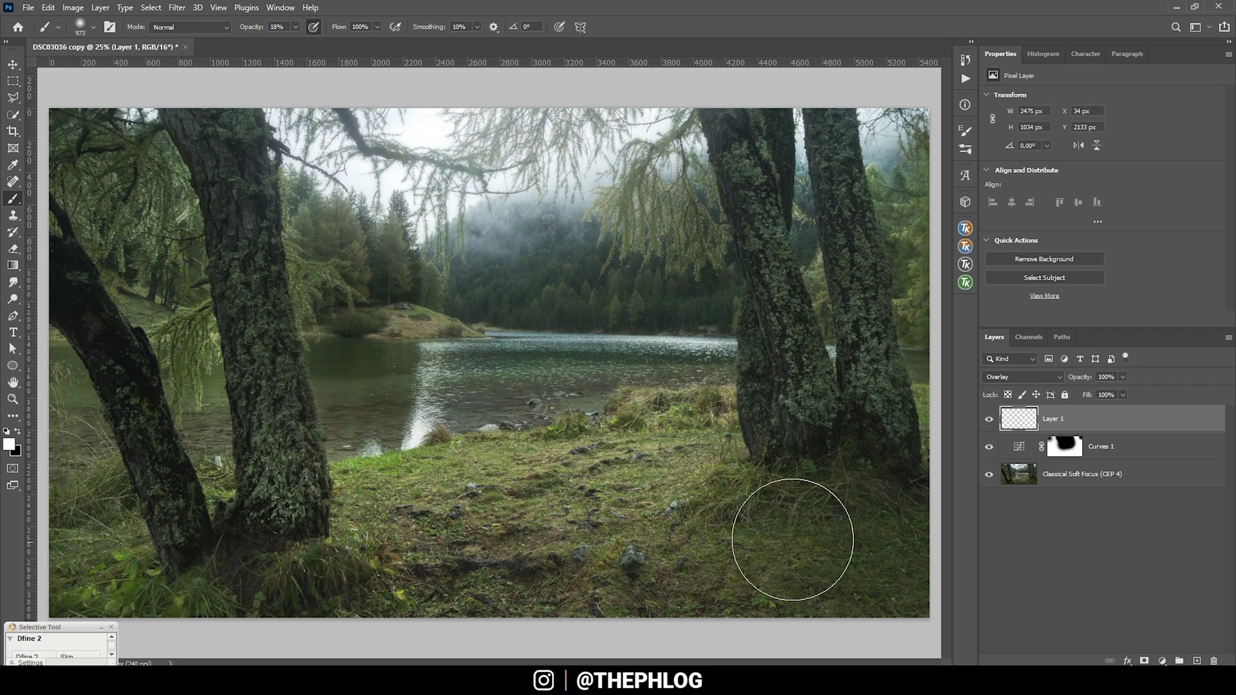
pyautogui.moveTo(726, 513)
pyautogui.mouseDown()
pyautogui.moveTo(795, 480)
pyautogui.moveTo(843, 482)
pyautogui.moveTo(772, 411)
pyautogui.moveTo(782, 386)
pyautogui.moveTo(745, 448)
pyautogui.moveTo(732, 552)
pyautogui.mouseUp()
pyautogui.moveTo(654, 566); pyautogui.dragTo(740, 414)
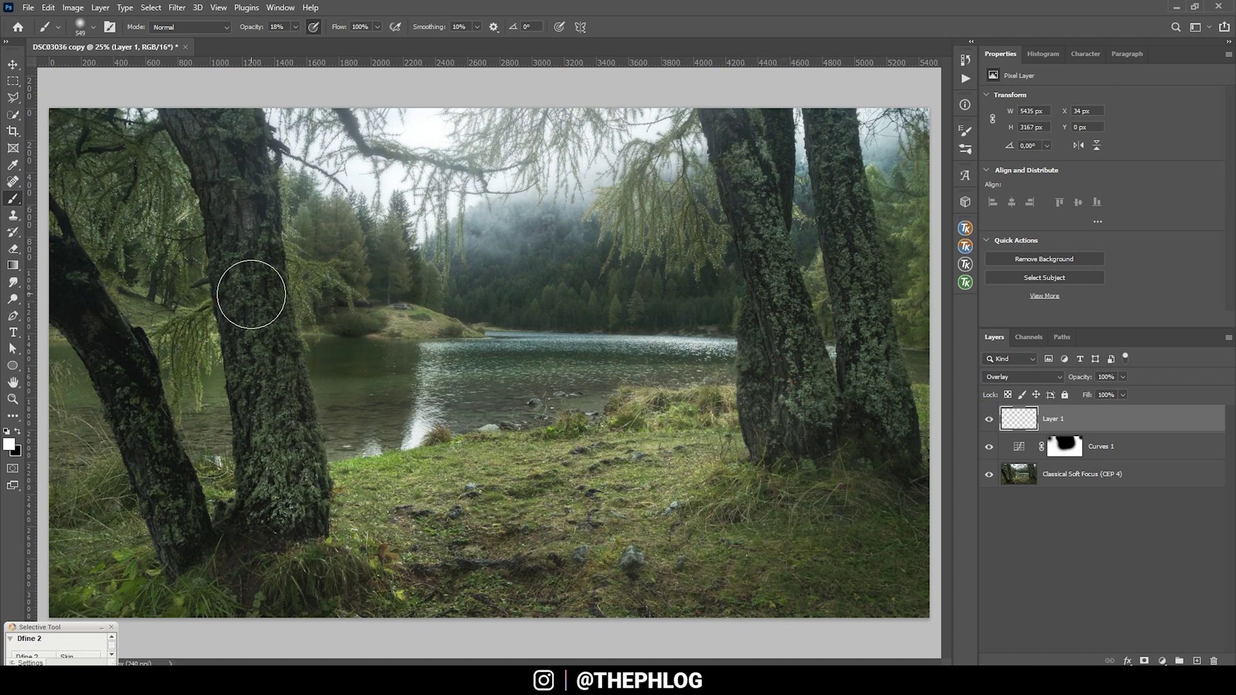
# Step: Lower the dodge layer to 37% opacity, compare before and after, then merge all three layers
pyautogui.click(1122, 376)
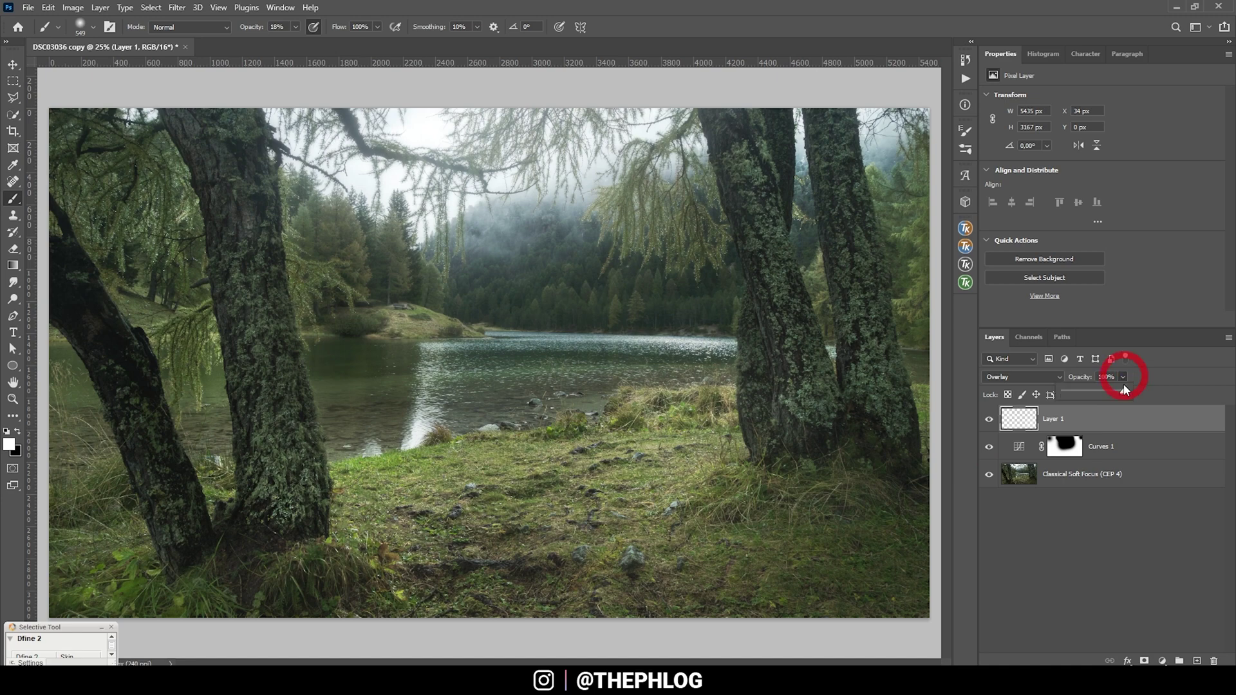
pyautogui.moveTo(1127, 392); pyautogui.dragTo(1099, 397)
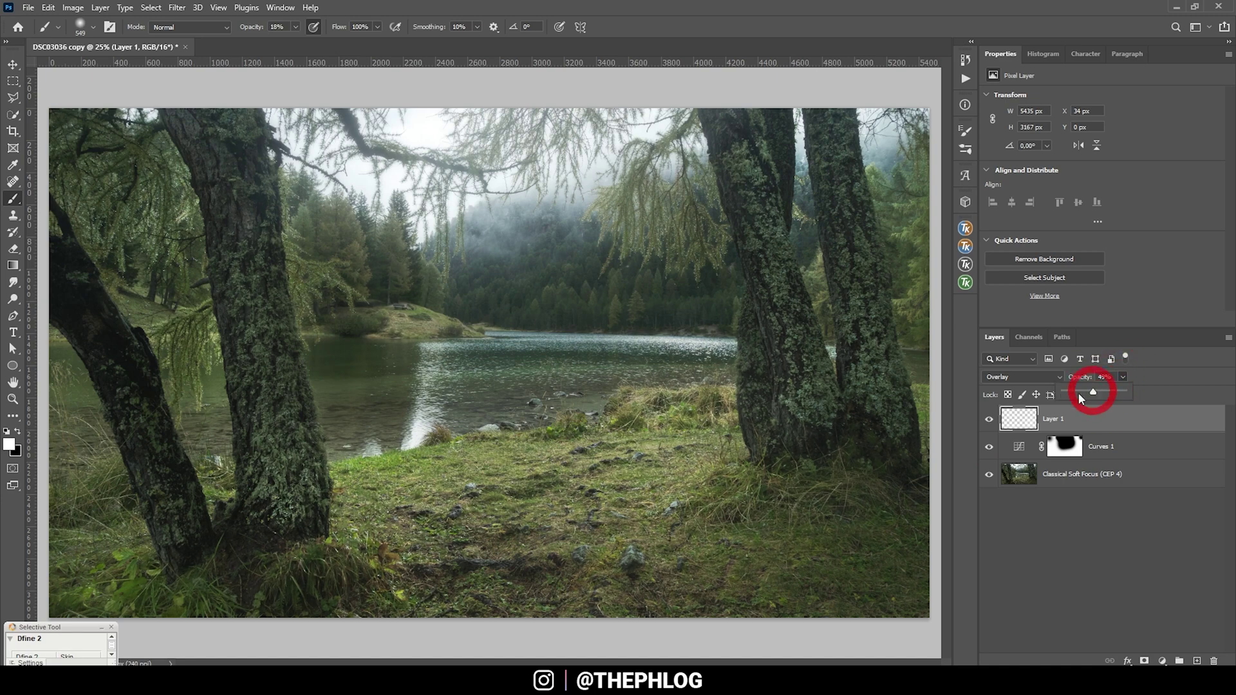
pyautogui.click(989, 419)
pyautogui.click(988, 420)
pyautogui.click(989, 419)
pyautogui.click(989, 419)
pyautogui.click(990, 420)
pyautogui.click(990, 421)
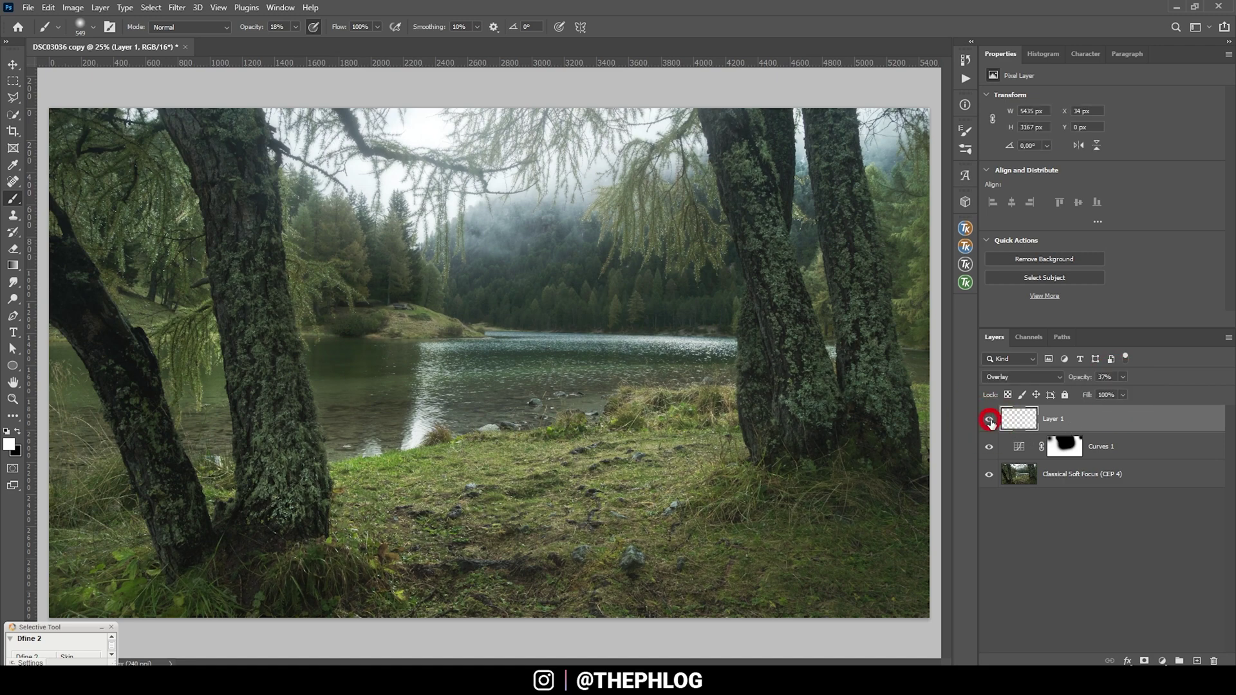
pyautogui.click(991, 423)
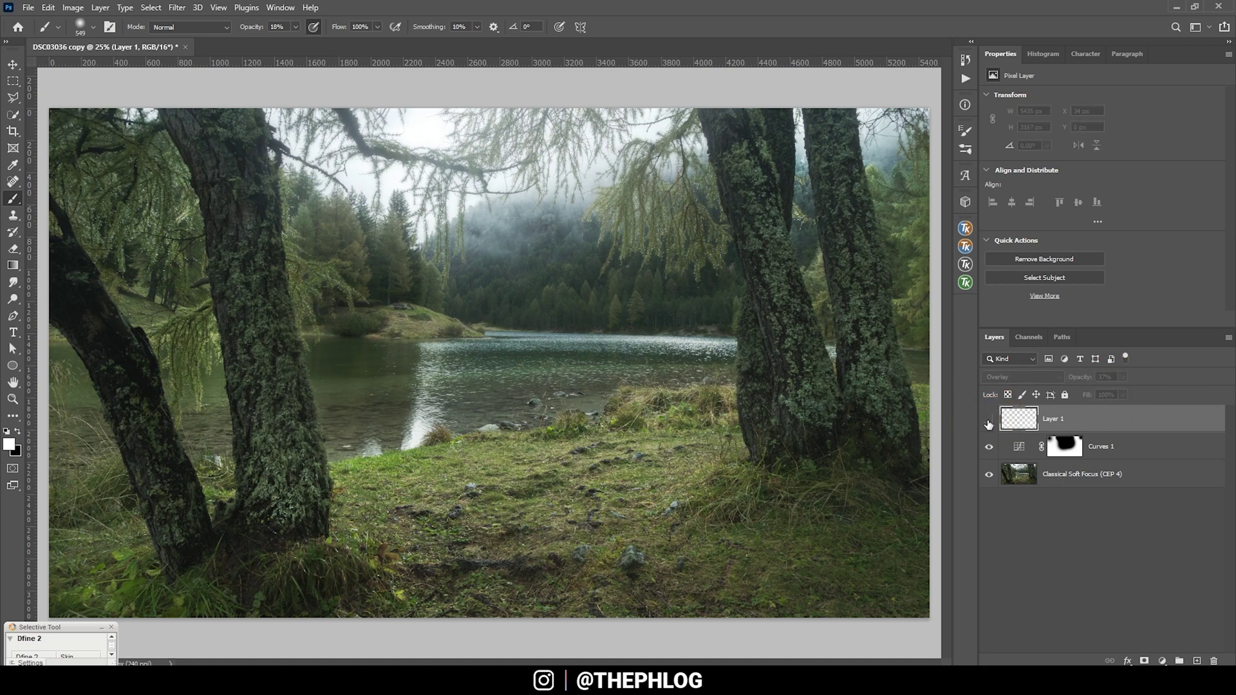
pyautogui.keyDown('shift'); pyautogui.click(1044, 466); pyautogui.keyUp('shift')
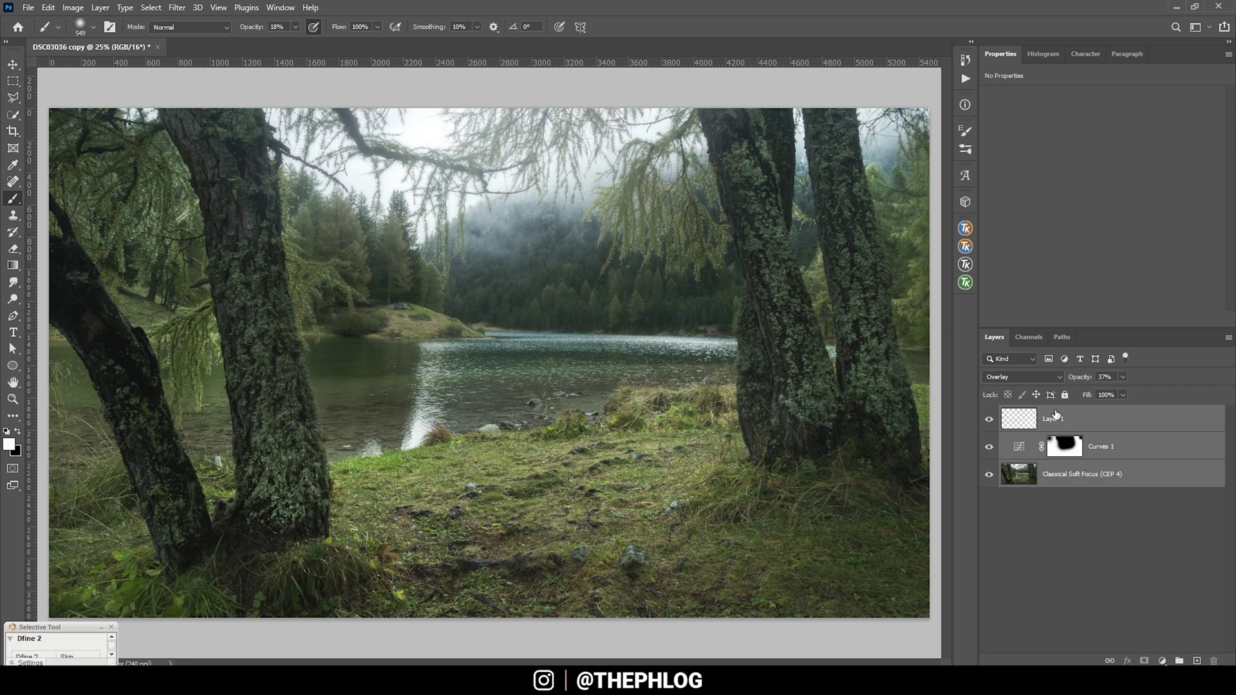
pyautogui.hotkey('ctrl', 'e')
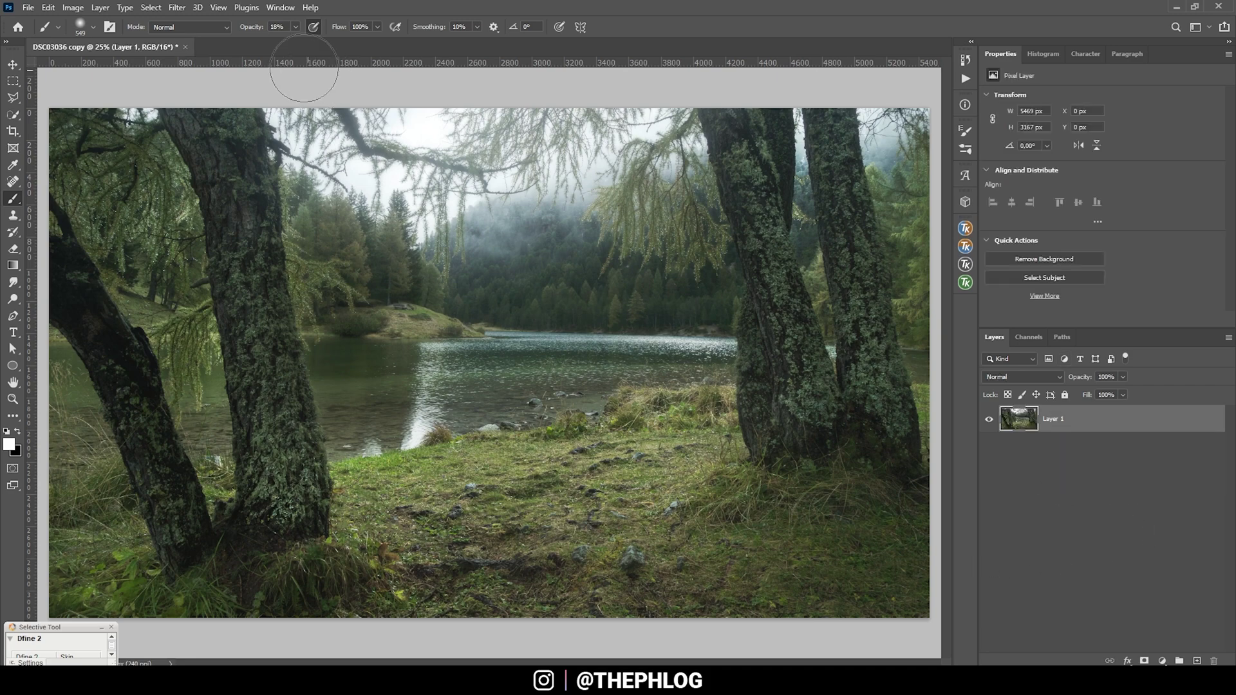
# Step: Launch Color Efex Pro 4 on the merged layer and choose the Tonal Contrast filter
pyautogui.click(177, 8)
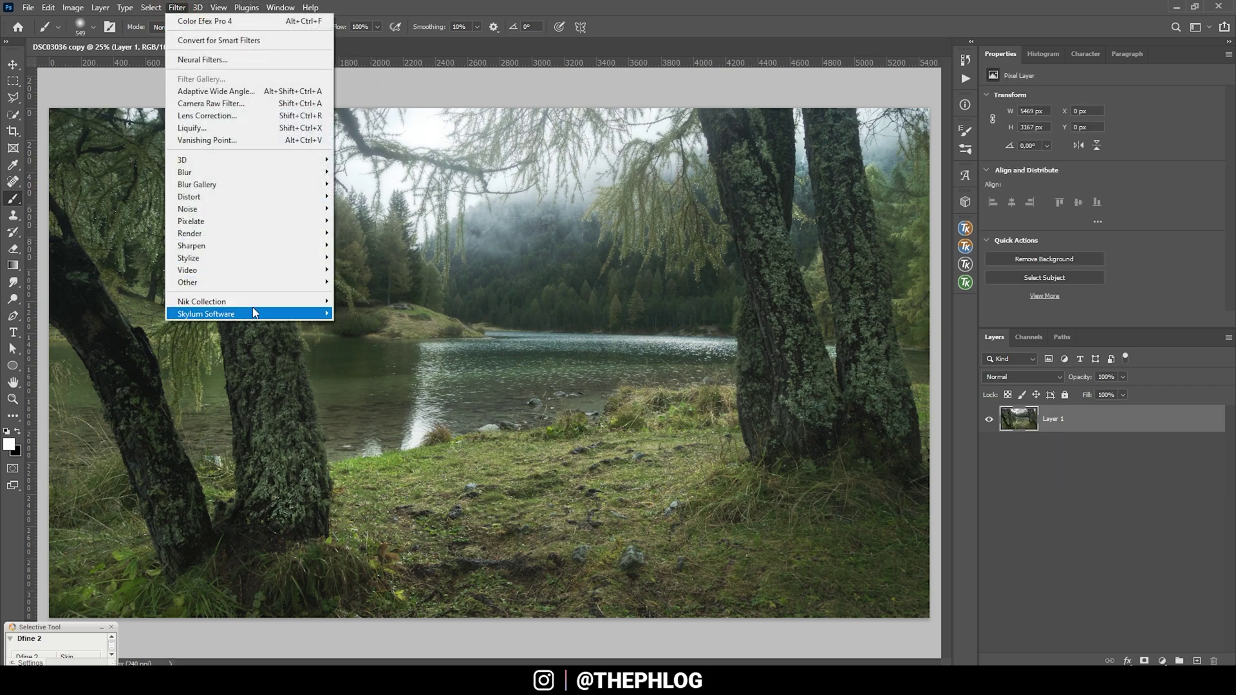
pyautogui.moveTo(258, 301)
pyautogui.click(357, 313)
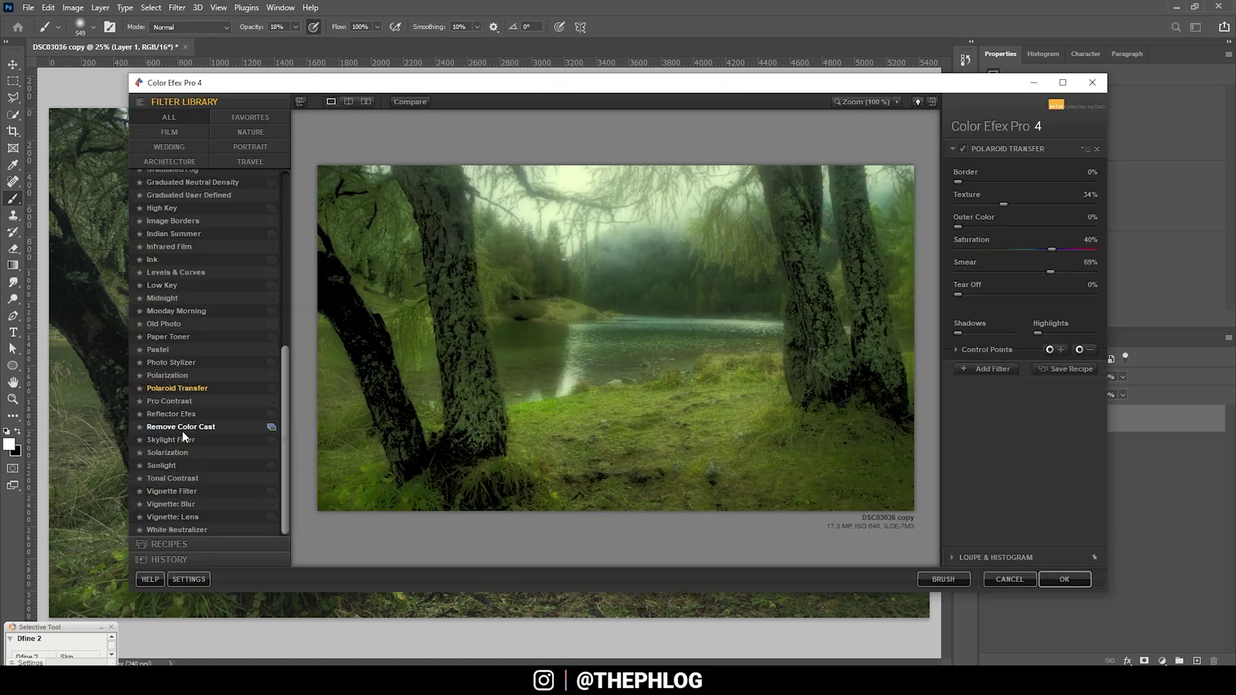
pyautogui.click(183, 427)
pyautogui.click(173, 479)
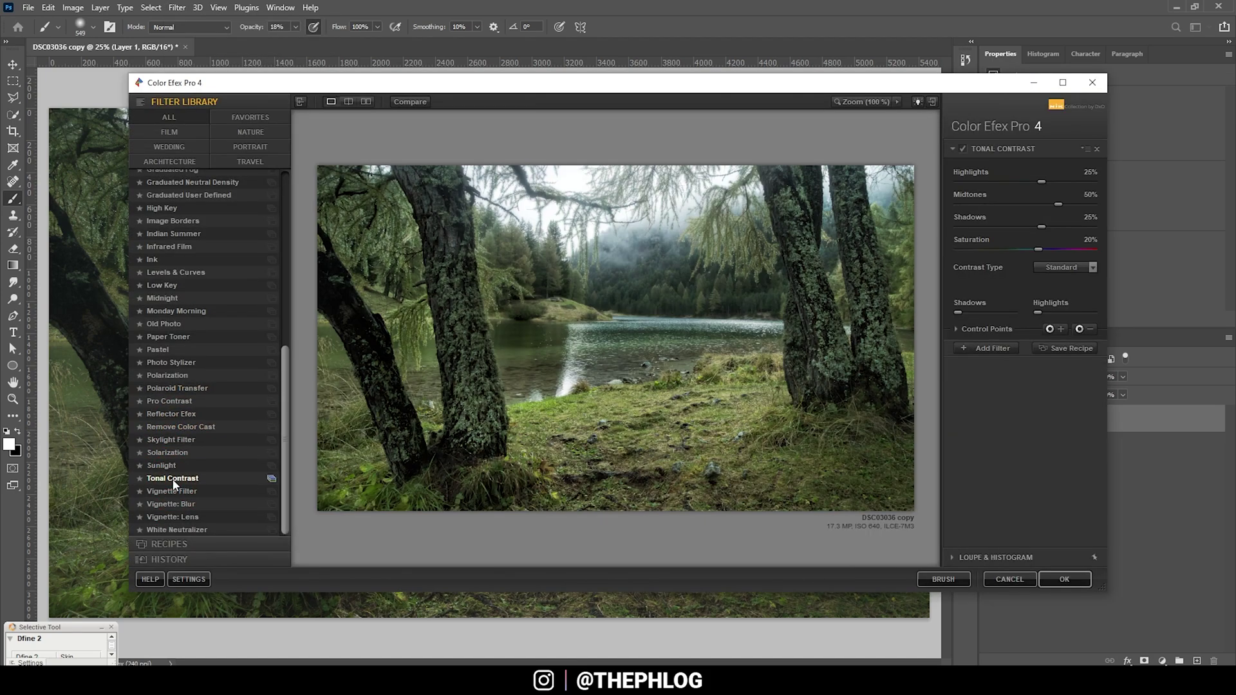
# Step: Zero Highlights, Shadows and Saturation, set Midtones to 55%, and apply the filter
pyautogui.click(1082, 169)
pyautogui.click(1086, 196)
pyautogui.click(1088, 216)
pyautogui.click(1087, 241)
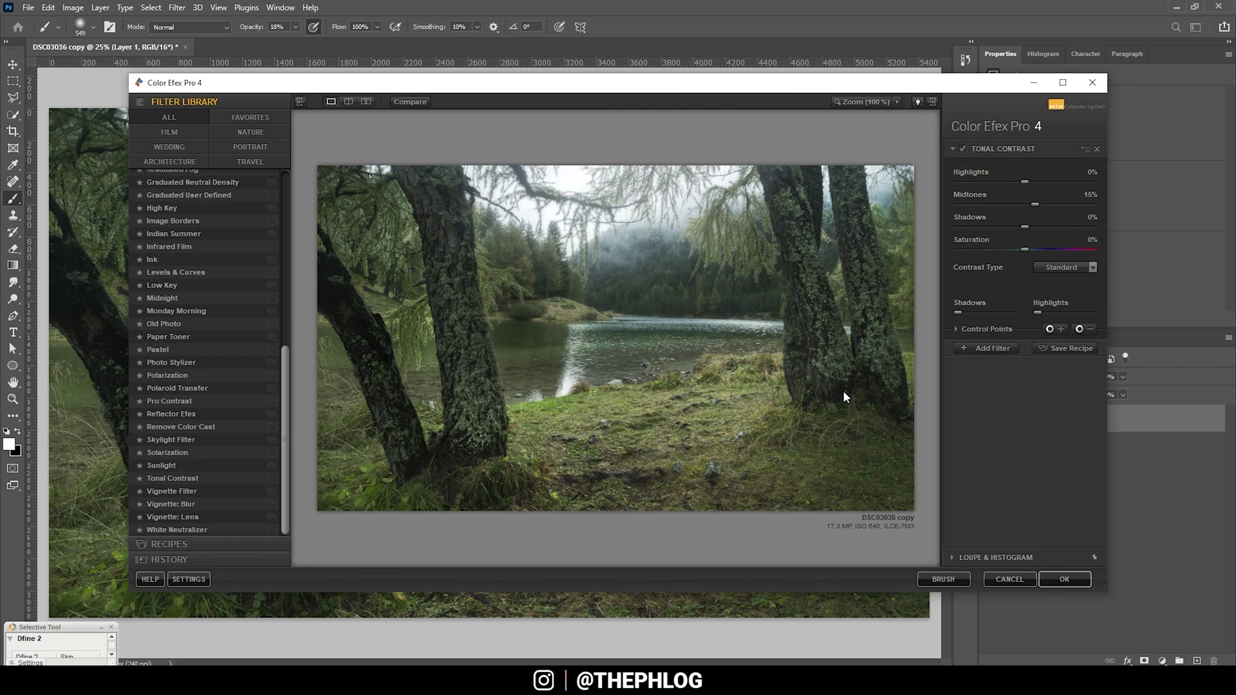
pyautogui.click(1072, 575)
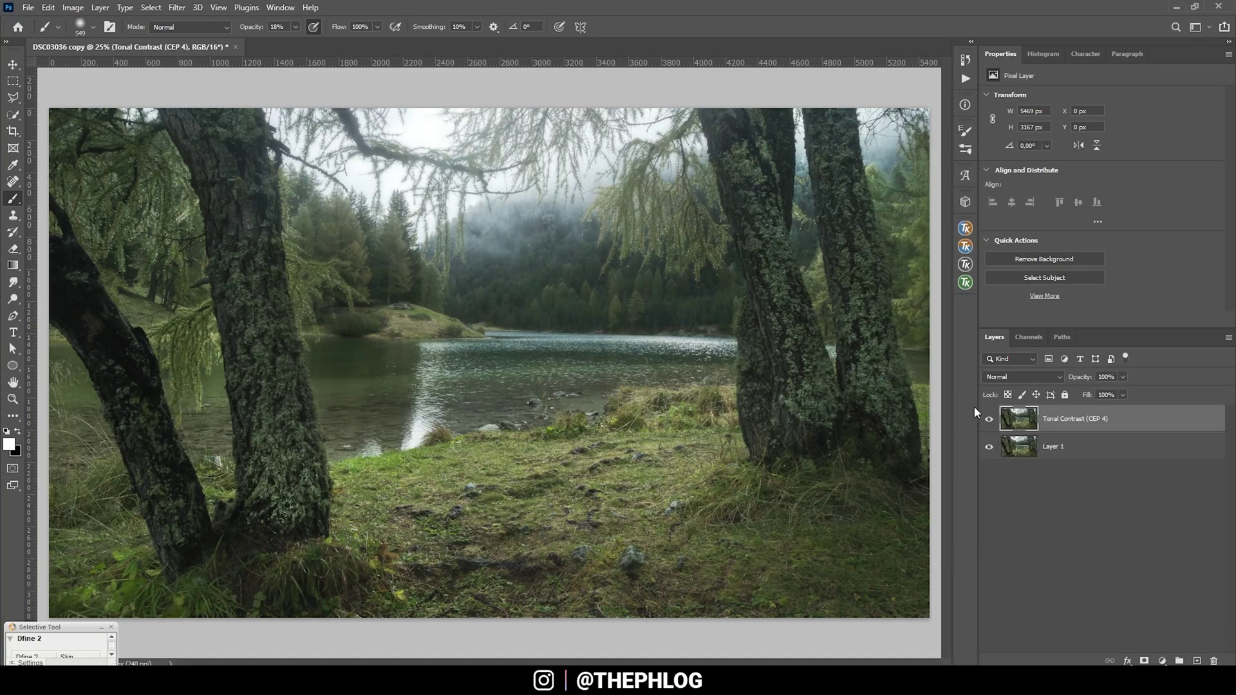